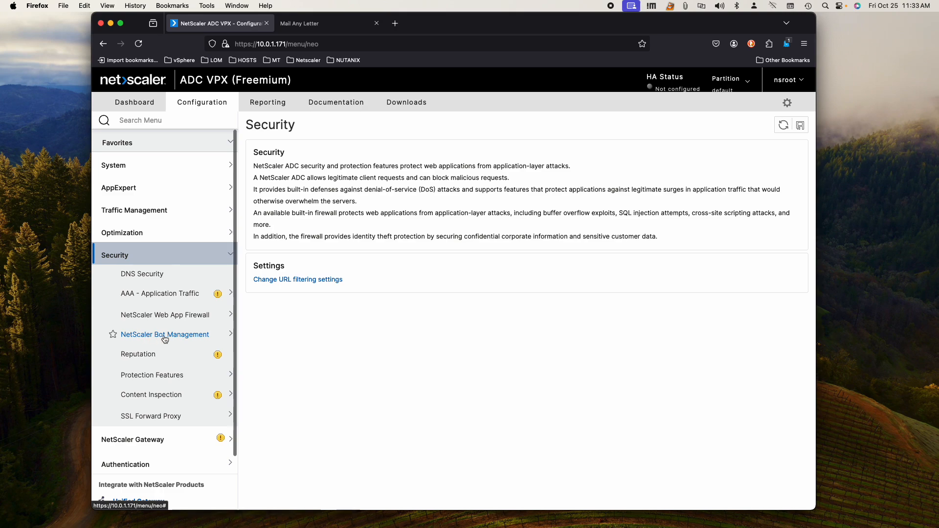
Open the list of NetScaler Bot Management profiles.
click(192, 340)
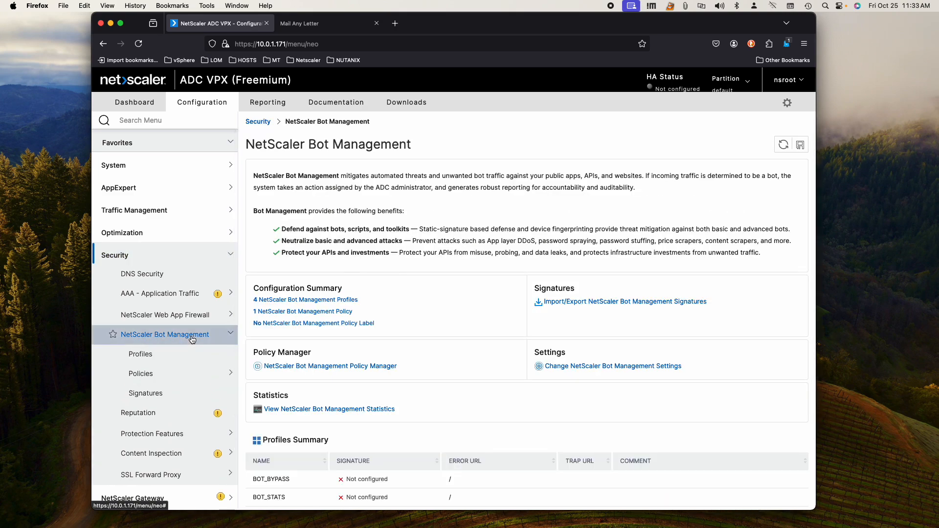
click(138, 355)
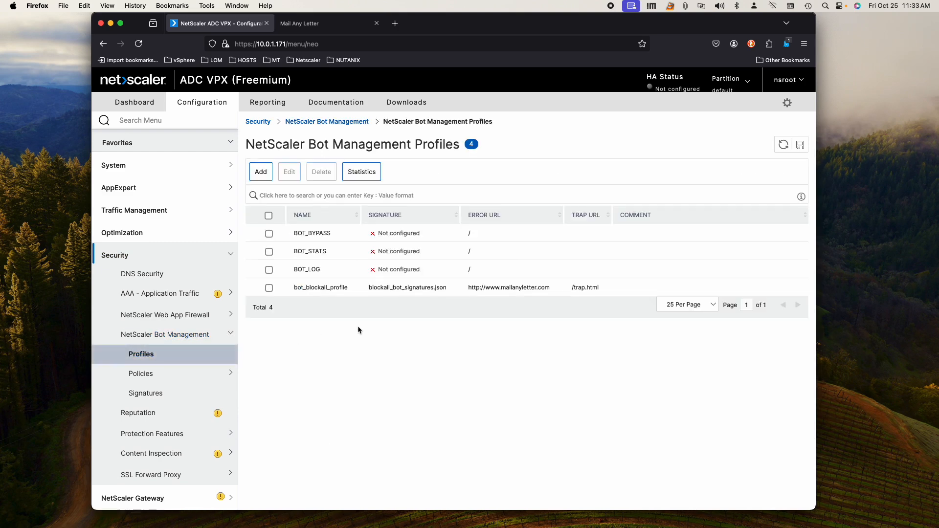
Start a new Bot Management profile named bot_pro with blockall_bot_signatures.json as its signature.
click(263, 174)
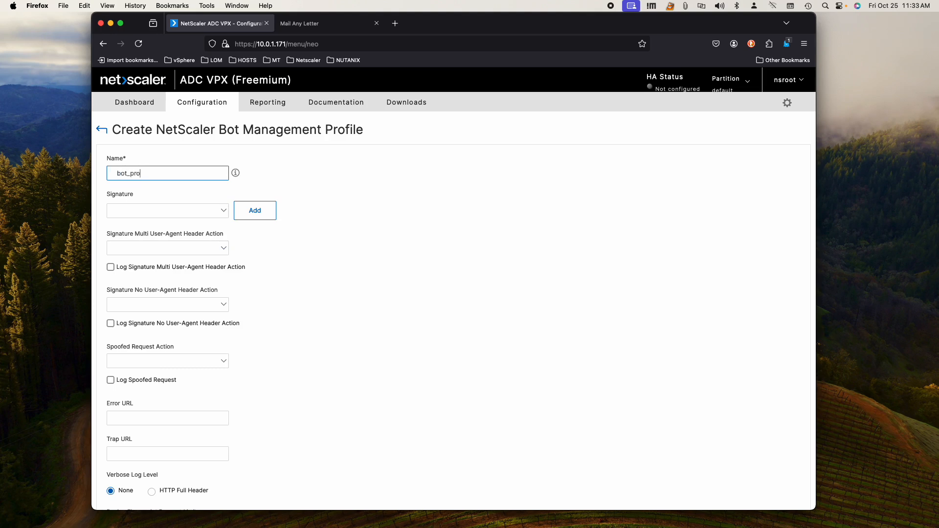
click(201, 207)
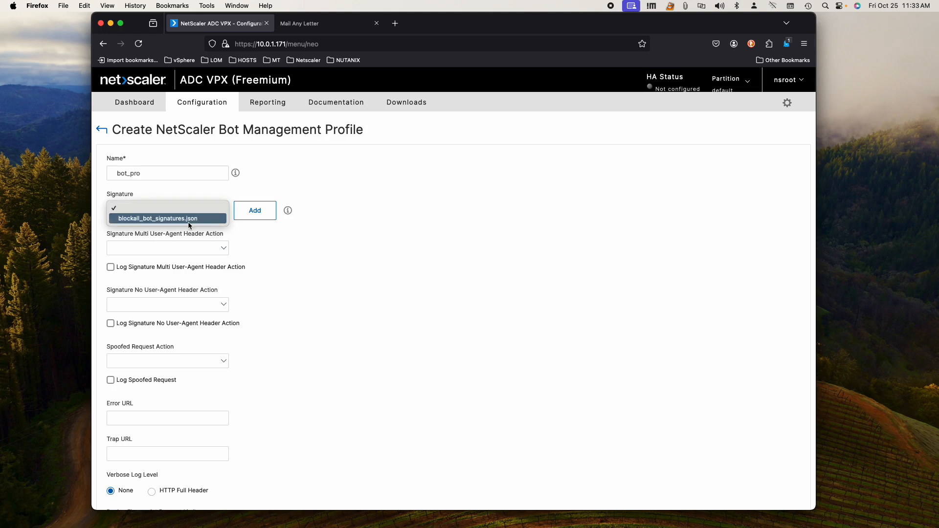
click(190, 220)
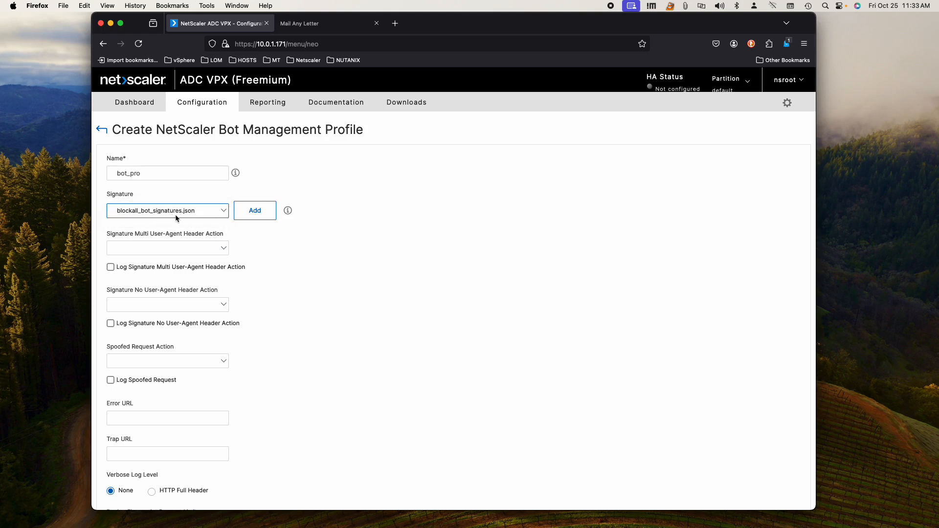
Set the profile's Signature Multi User-Agent Header, Signature No User-Agent Header and Spoofed Request actions to DROP.
click(156, 248)
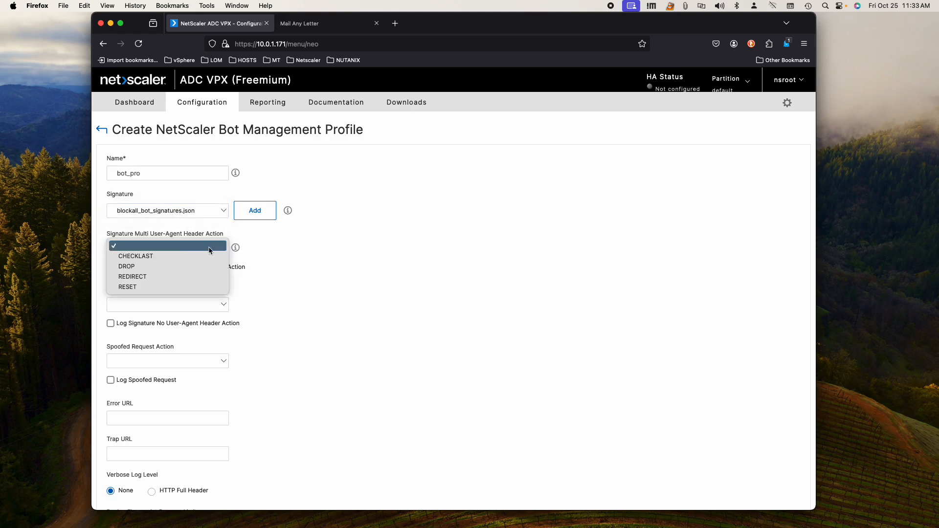
click(151, 266)
scroll(236, 284, down, 5)
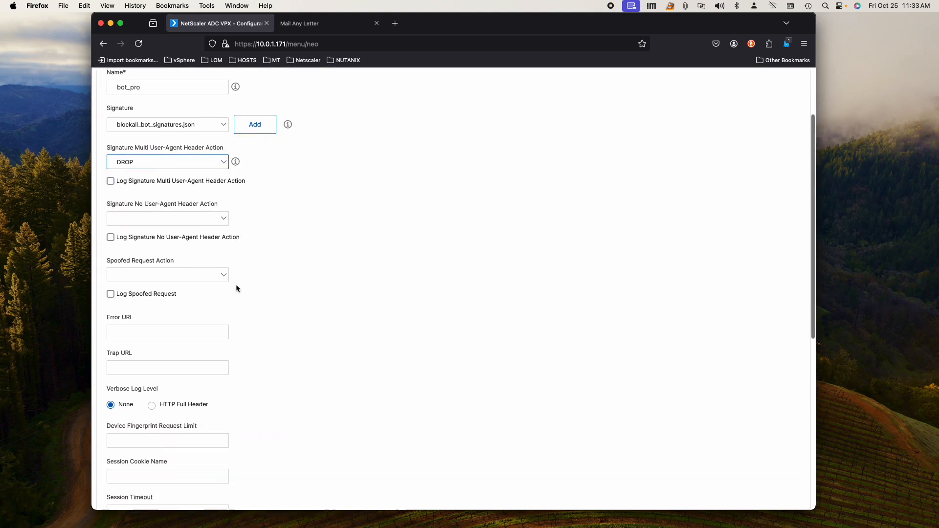
click(149, 217)
click(141, 235)
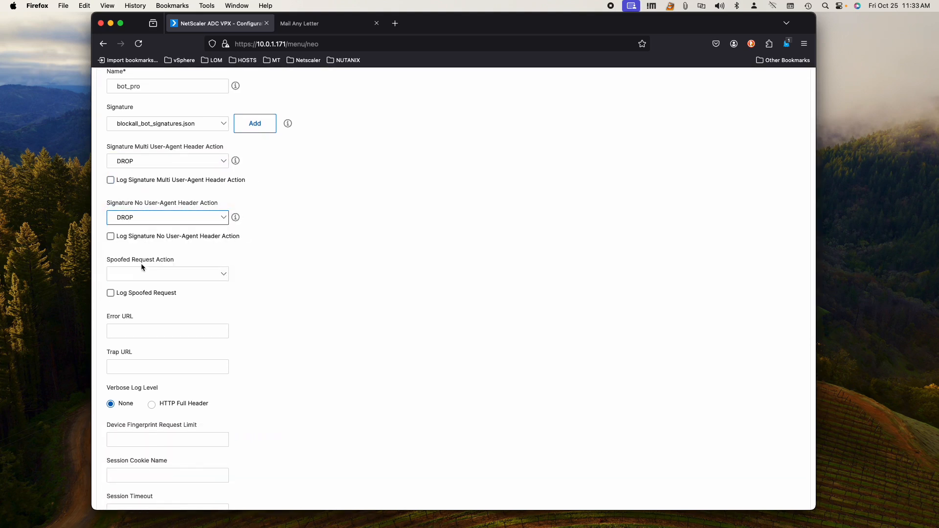
click(141, 273)
click(142, 291)
mouse_move(241, 277)
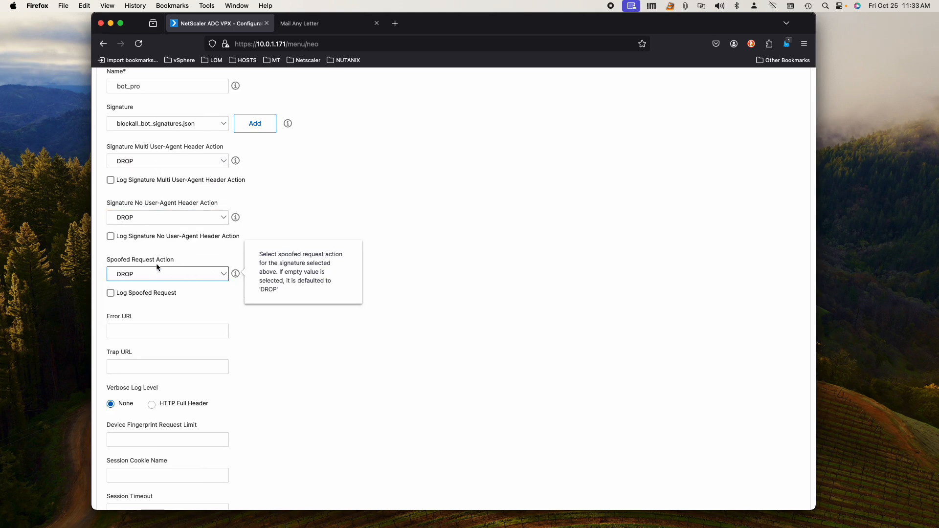
scroll(153, 276, up, 5)
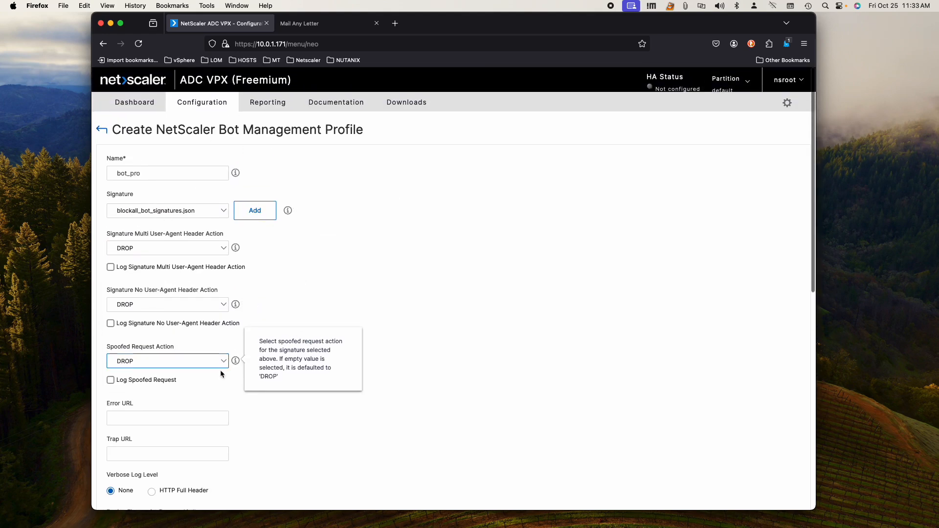
Try to create the bot_pro profile with the remaining optional fields left blank.
scroll(220, 372, down, 5)
scroll(223, 370, down, 7)
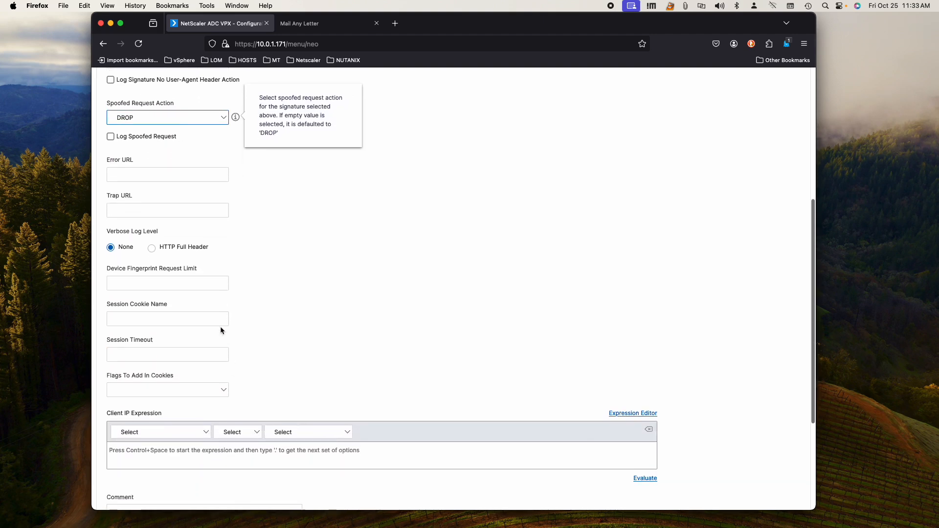
scroll(175, 291, down, 5)
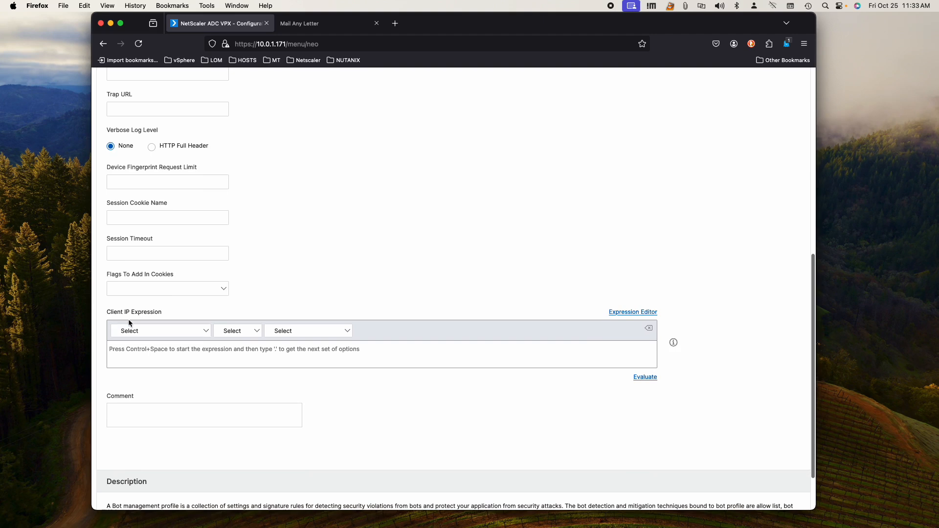
scroll(171, 316, down, 3)
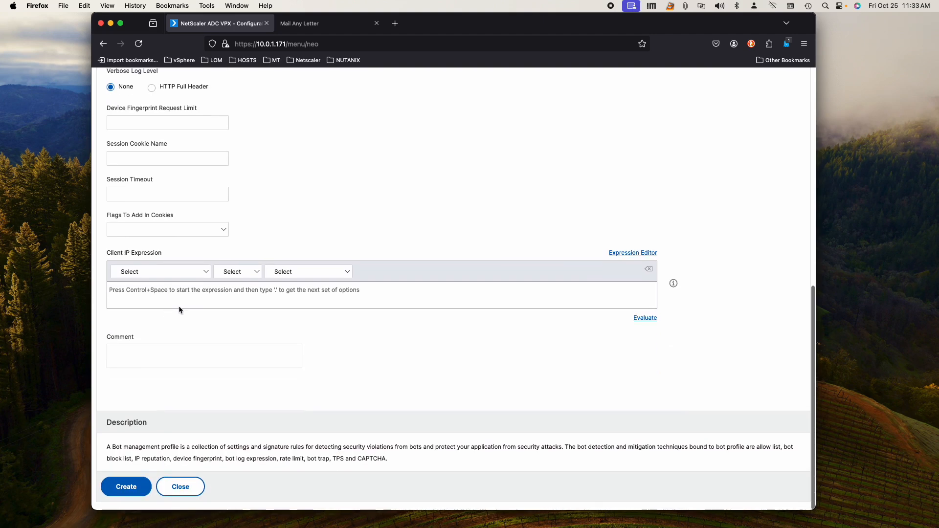
click(130, 489)
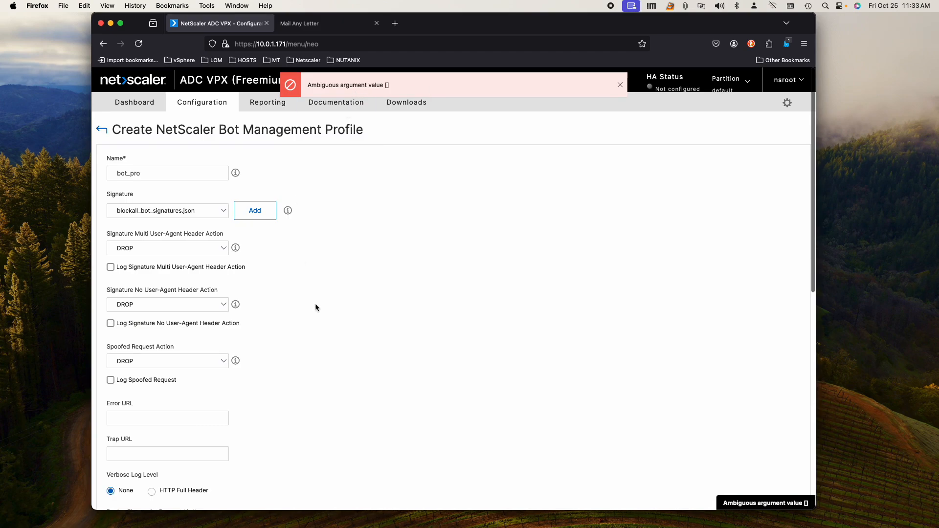
Set the Client IP Expression to CLIENT.IP.SRC and try again to create the bot_pro profile.
scroll(317, 305, down, 10)
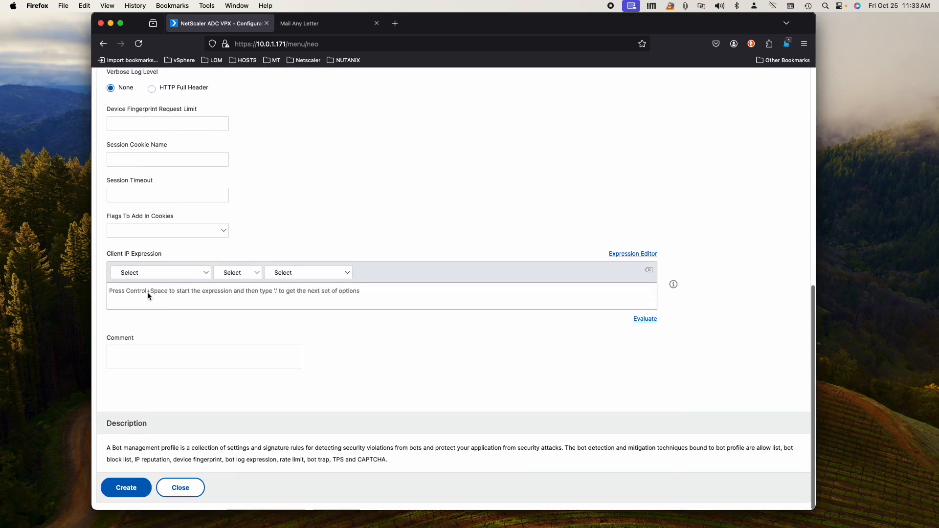
click(146, 272)
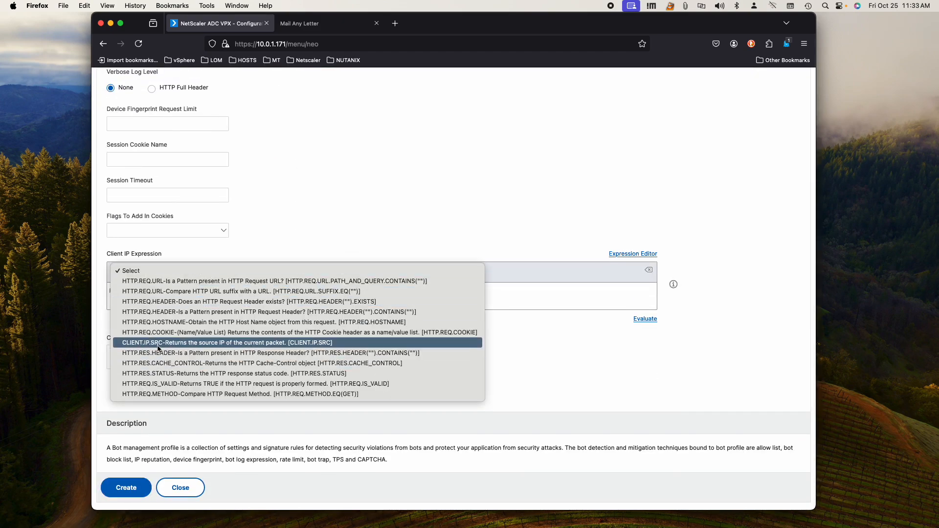
click(158, 344)
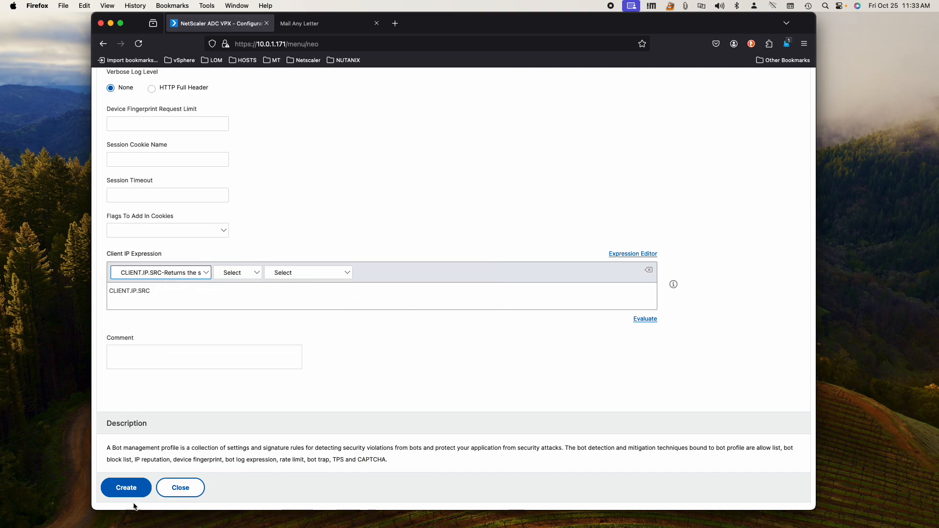
click(124, 487)
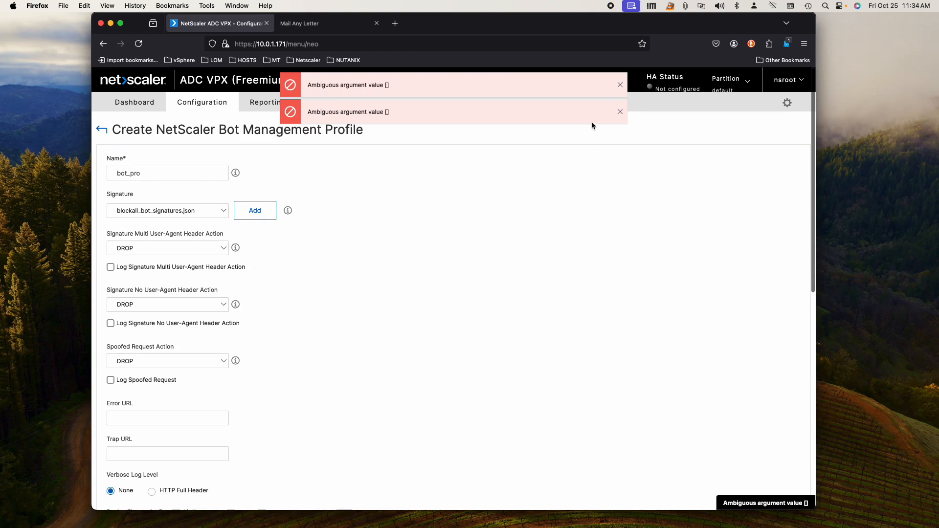
Dismiss both error messages and close the new profile form without creating it.
click(620, 112)
click(619, 85)
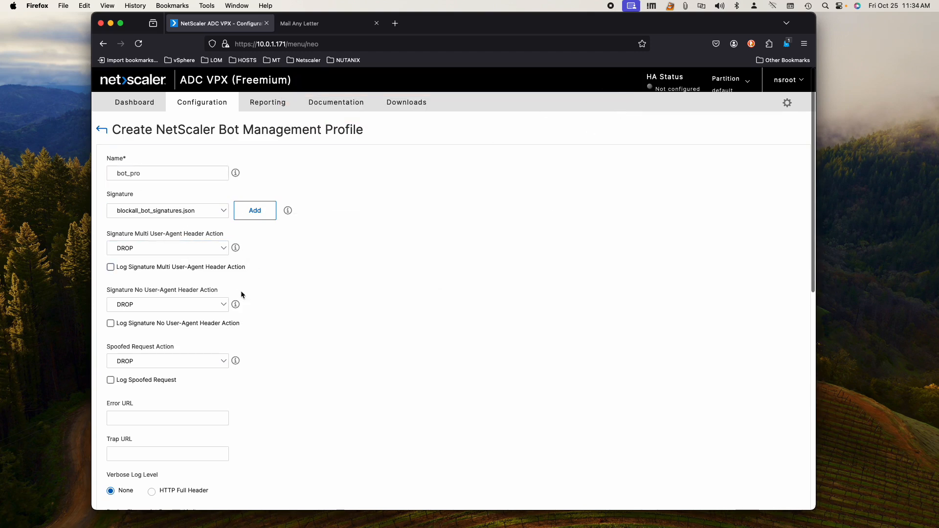
scroll(241, 291, down, 15)
click(180, 483)
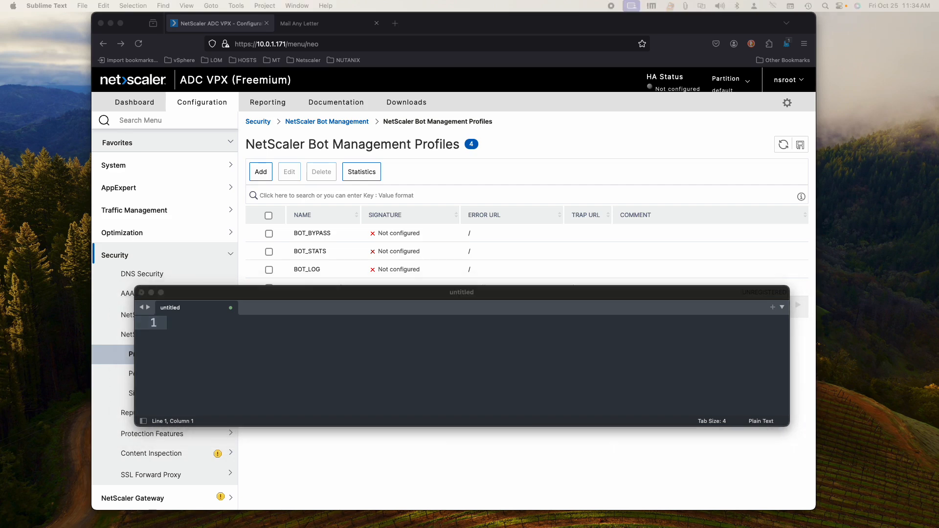
click(294, 322)
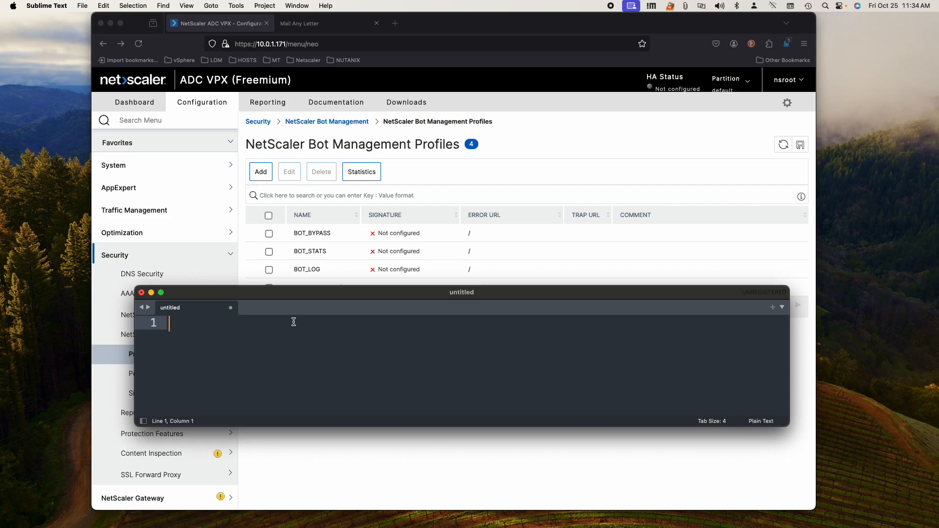
text(add bot profile bot_blockall_profile -signature blockall_bot_signatures.json -errorURL "http://www.mailanyletter.com" -trapURL "/trap.html" -whiteList ON -blackList ON -rateLimit ON -deviceFingerprint ON -deviceFingerprintAction DROP -ipReputation ON -trap ON -addCookieFlags secure)
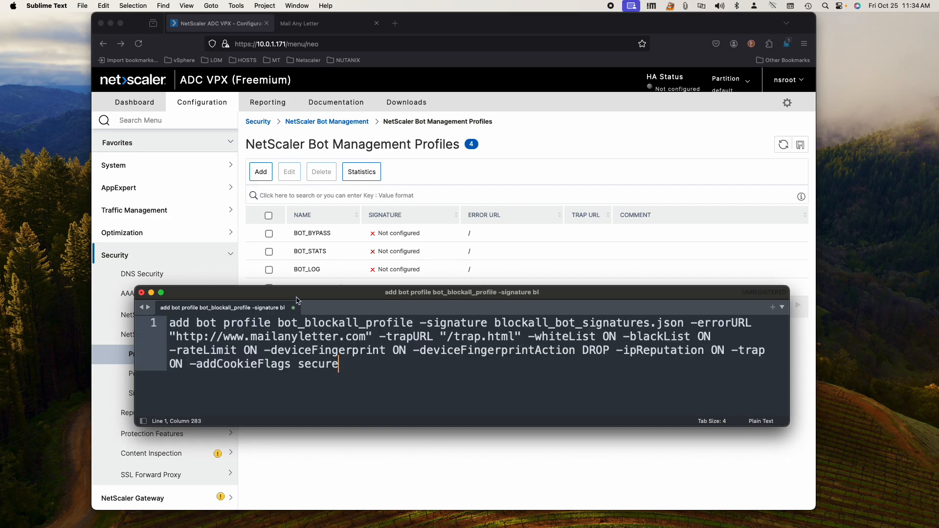
drag(313, 293, 311, 210)
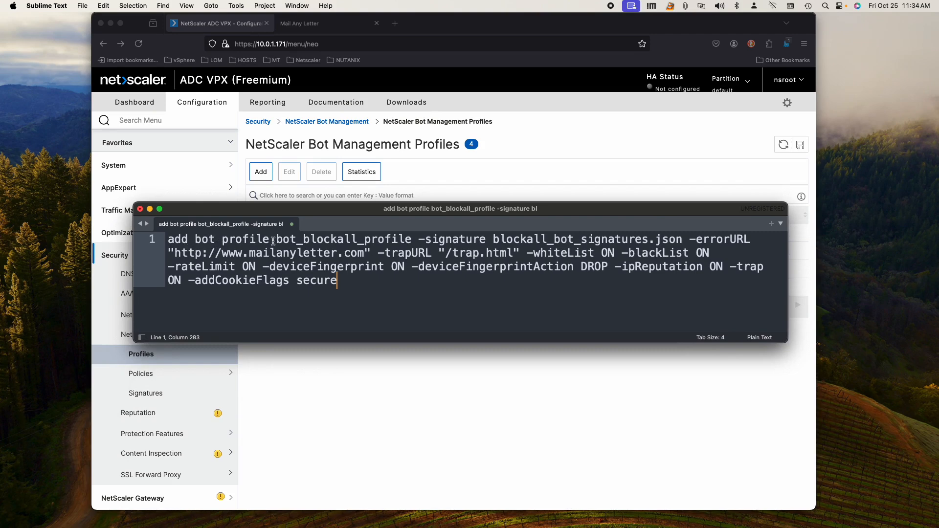
Examine the profile name and error URL in the add bot profile command, and minimize the text editor window.
drag(283, 239, 405, 240)
click(299, 241)
drag(562, 208, 527, 206)
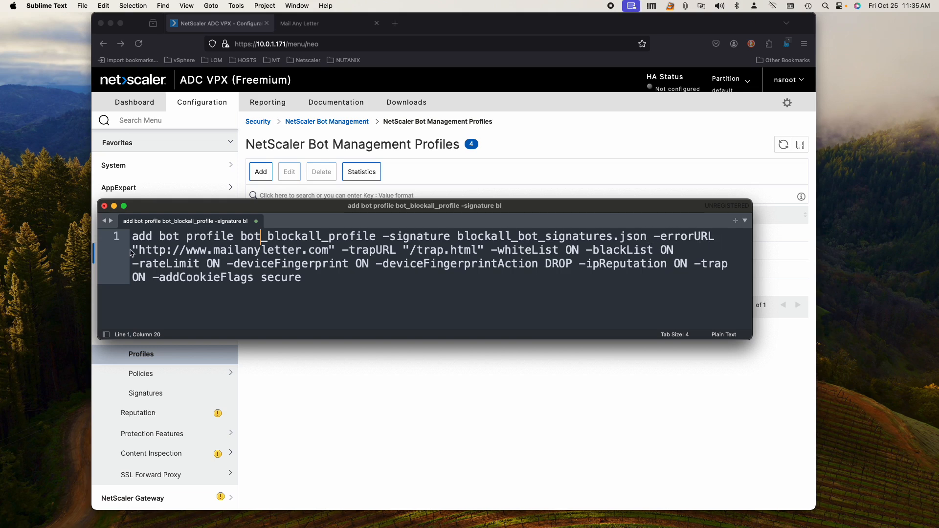
drag(131, 253, 327, 253)
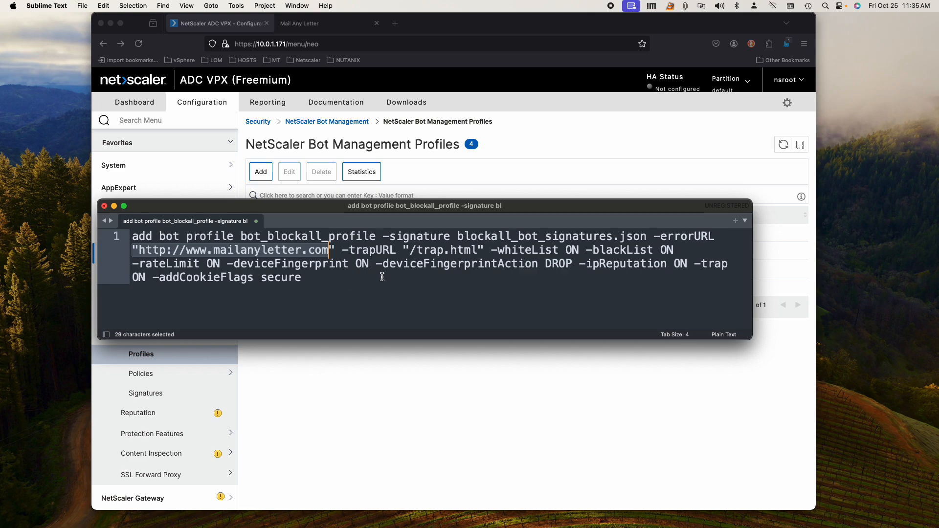
click(408, 283)
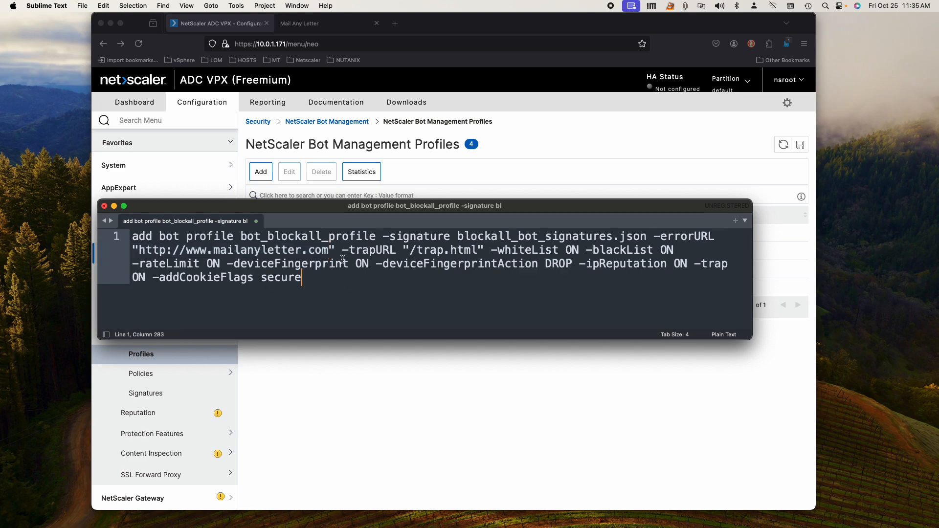
drag(310, 212, 366, 332)
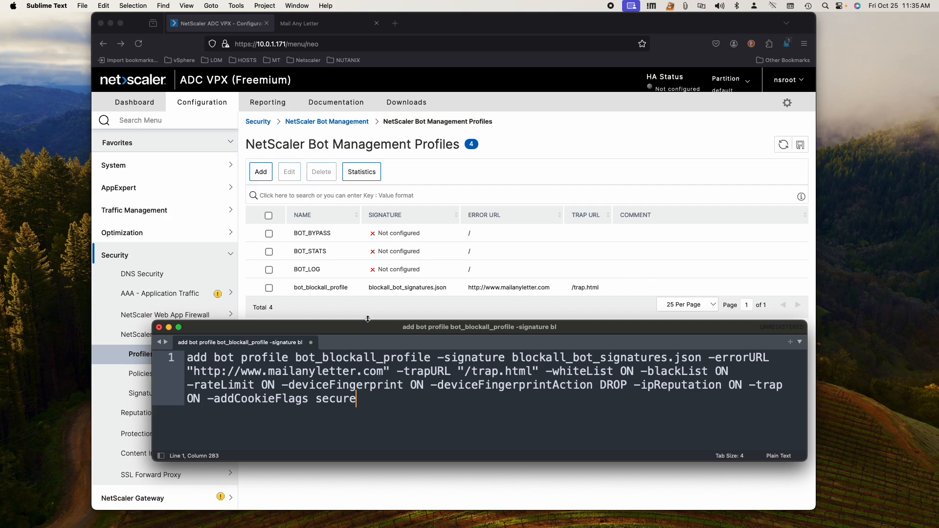
double_click(388, 330)
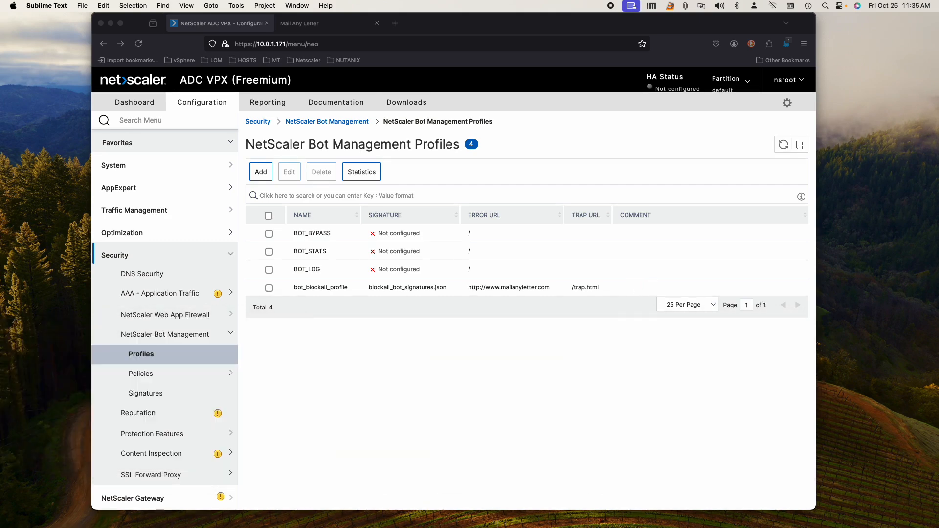
Switch to the NetScaler console in Firefox and open bot_blockall_policy from the Bot Management policies for editing.
click(151, 375)
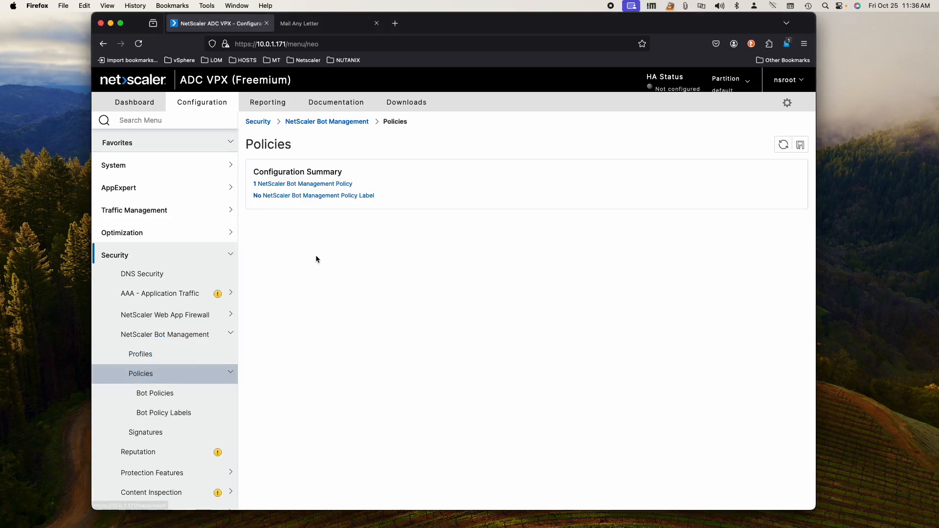
click(302, 184)
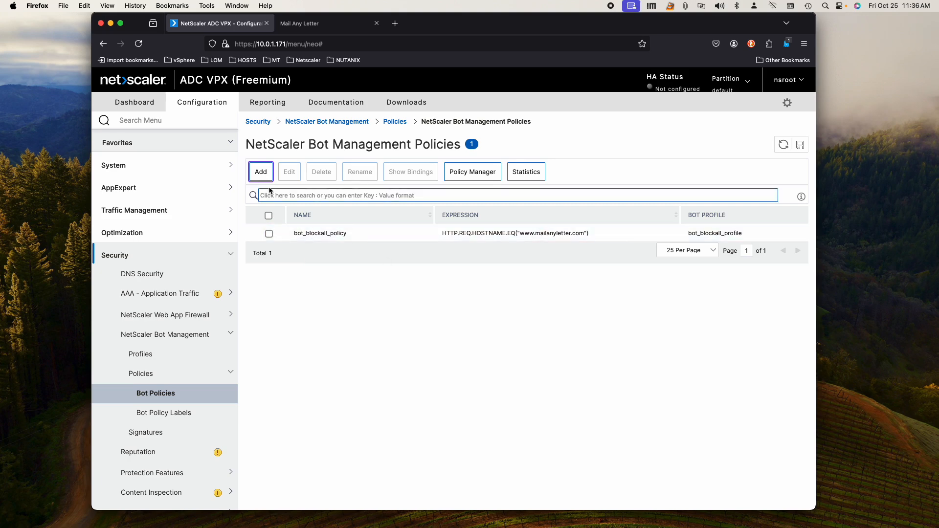
click(256, 233)
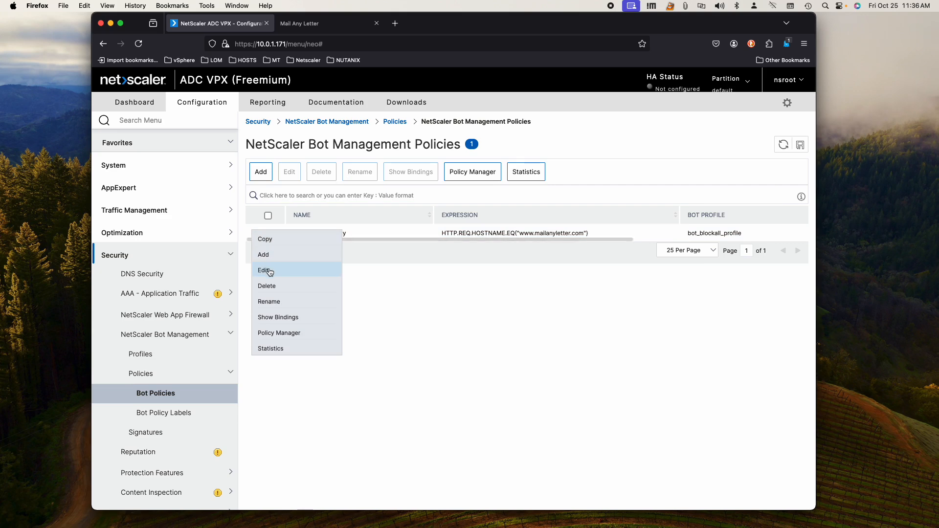
click(270, 269)
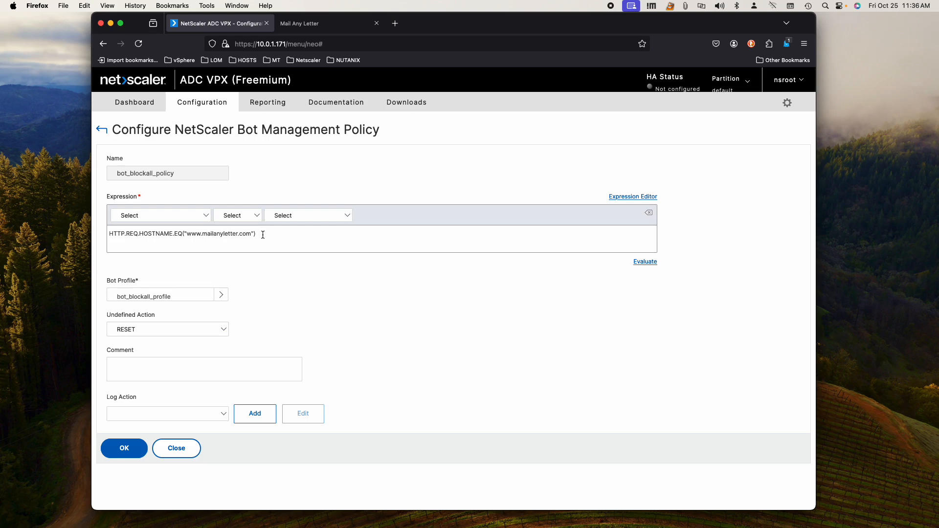
Examine the bot profiles available to the policy and close the list without selecting another one.
click(184, 289)
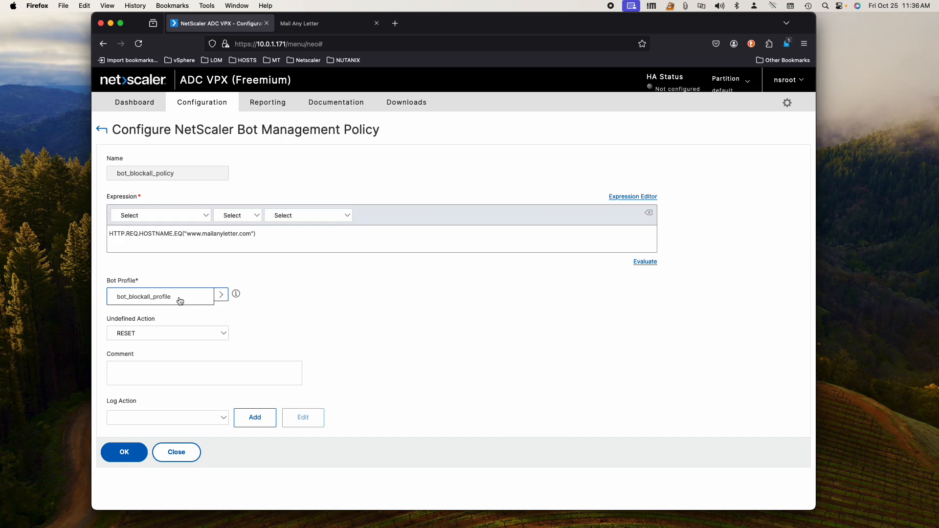
click(137, 299)
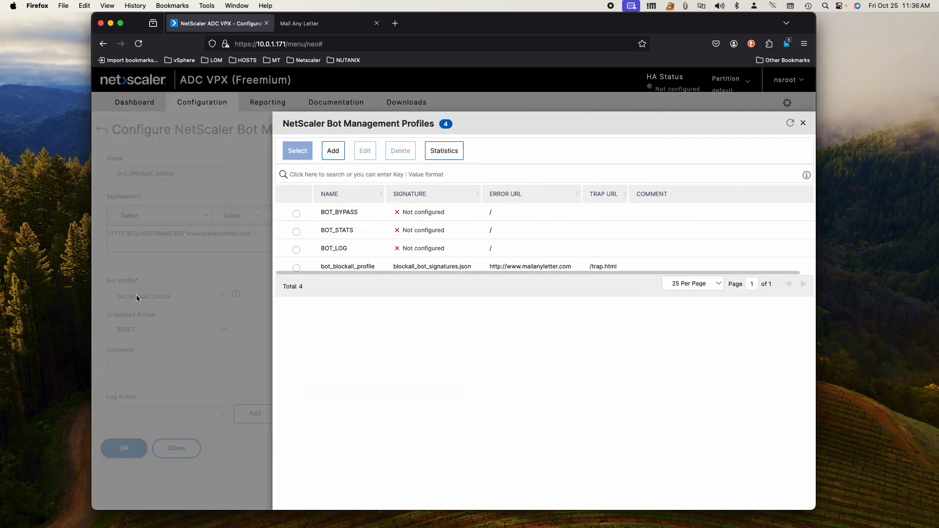
click(802, 123)
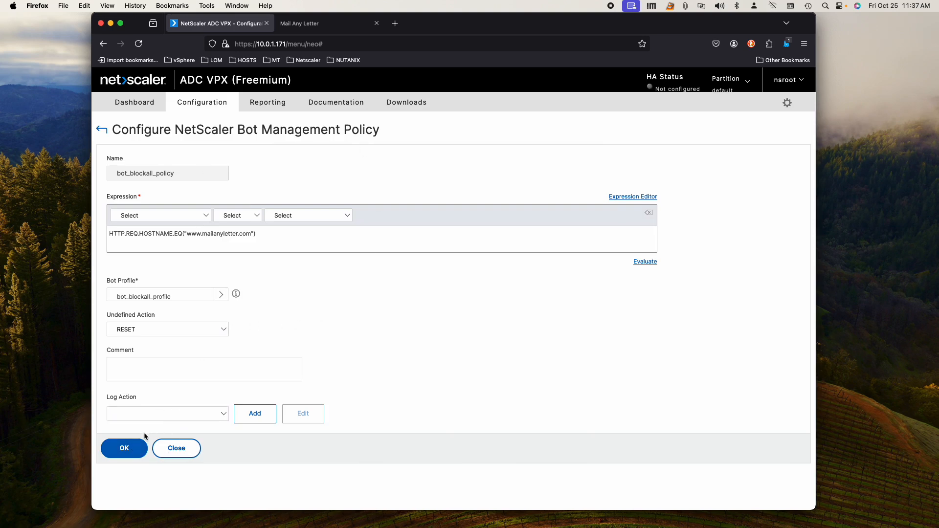
Close bot_blockall_policy and review binding it to the content switching virtual server cs_mal in the Policy Manager, cancelling without binding.
click(175, 447)
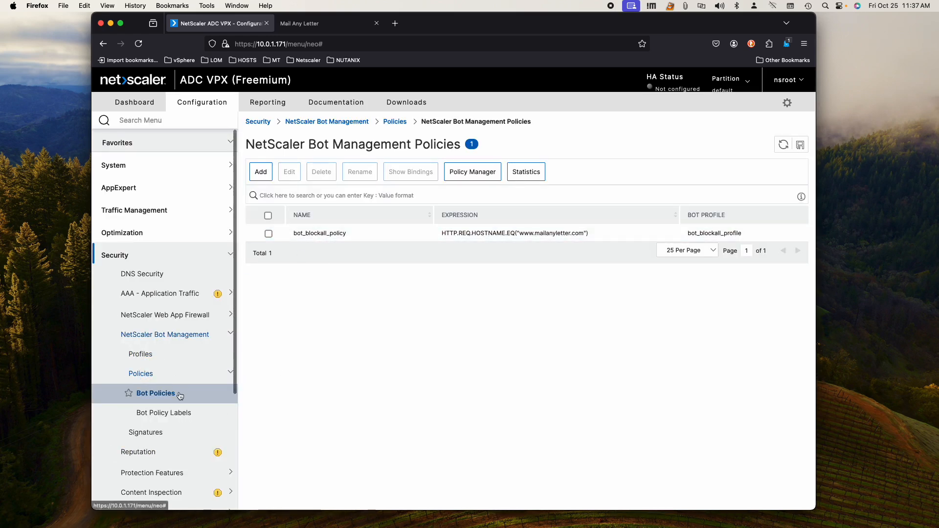
right_click(259, 237)
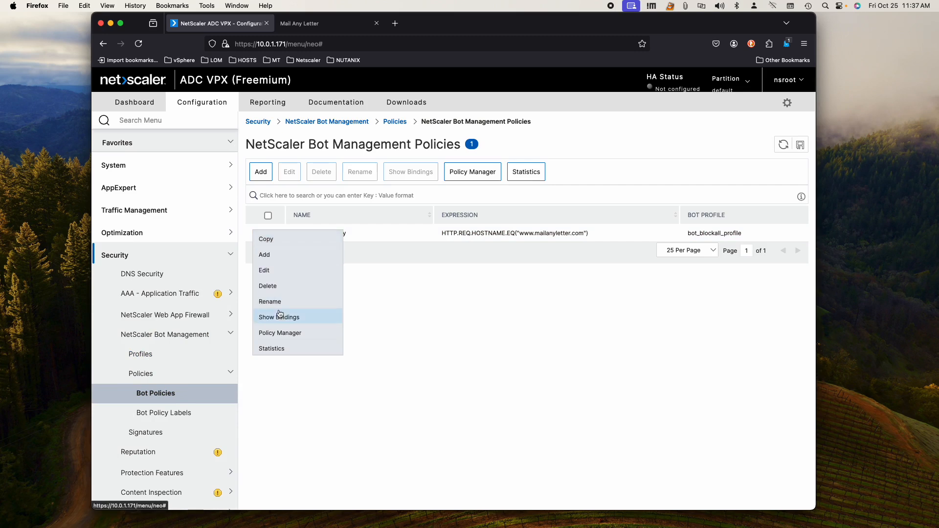
click(282, 336)
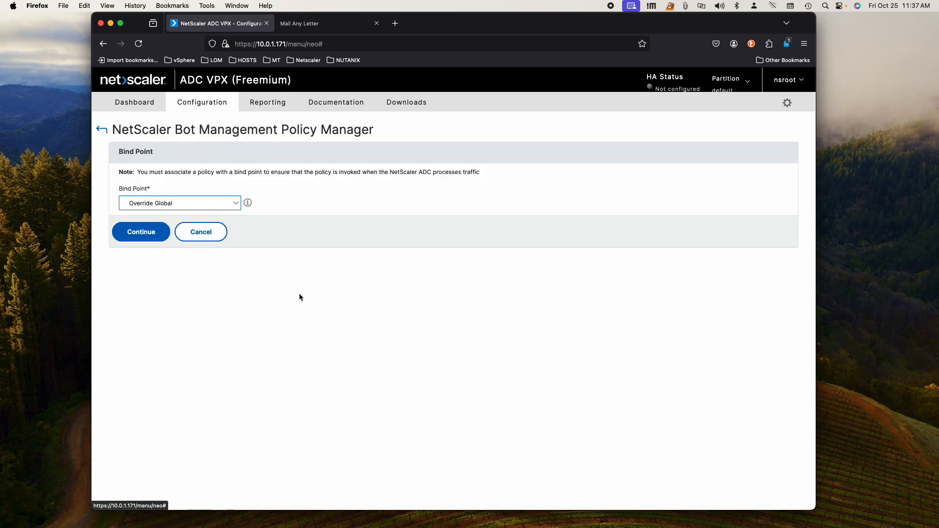
click(178, 204)
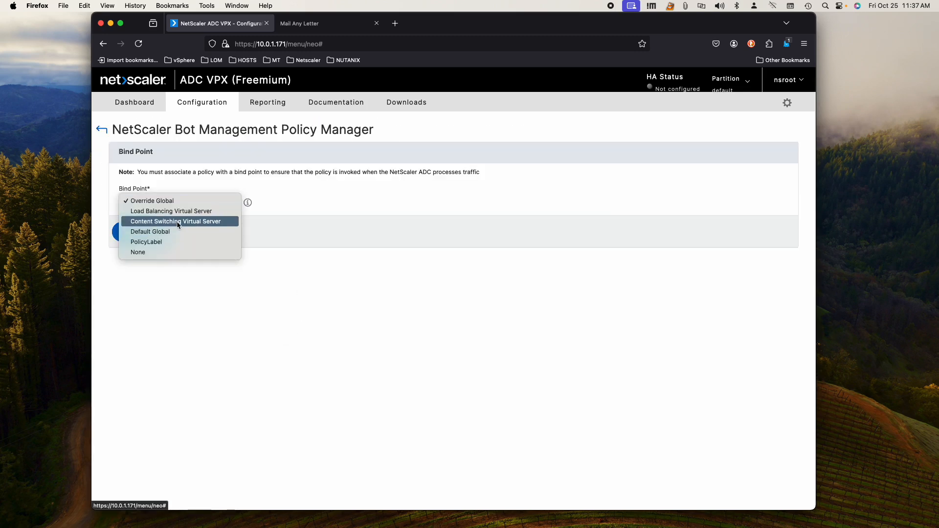
click(178, 223)
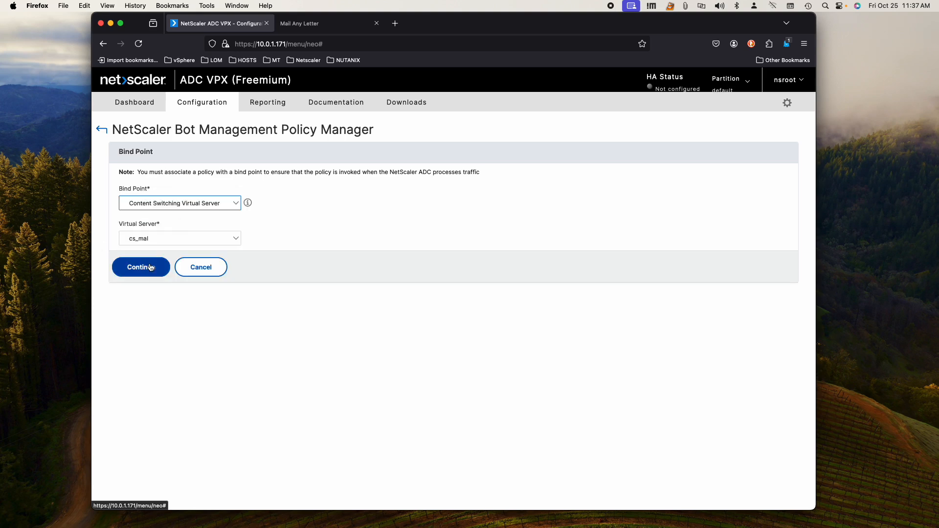
click(144, 239)
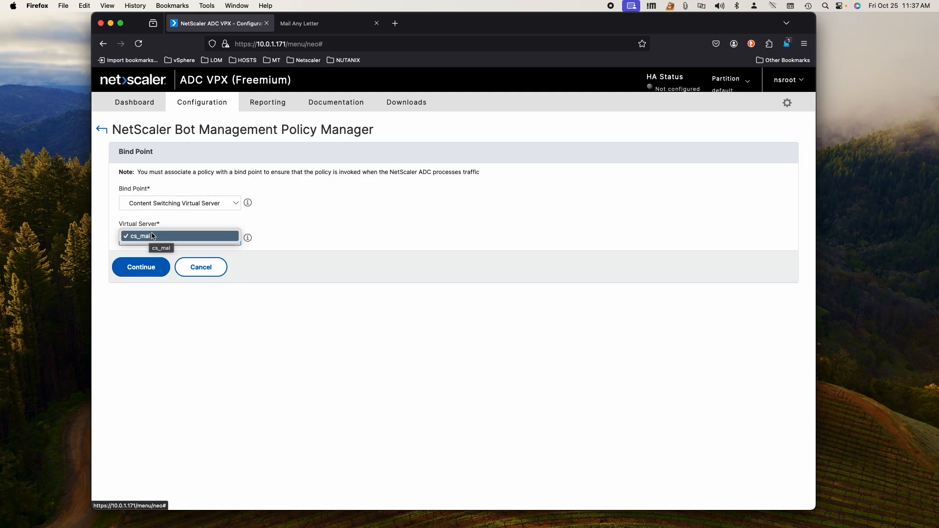
click(210, 269)
click(212, 272)
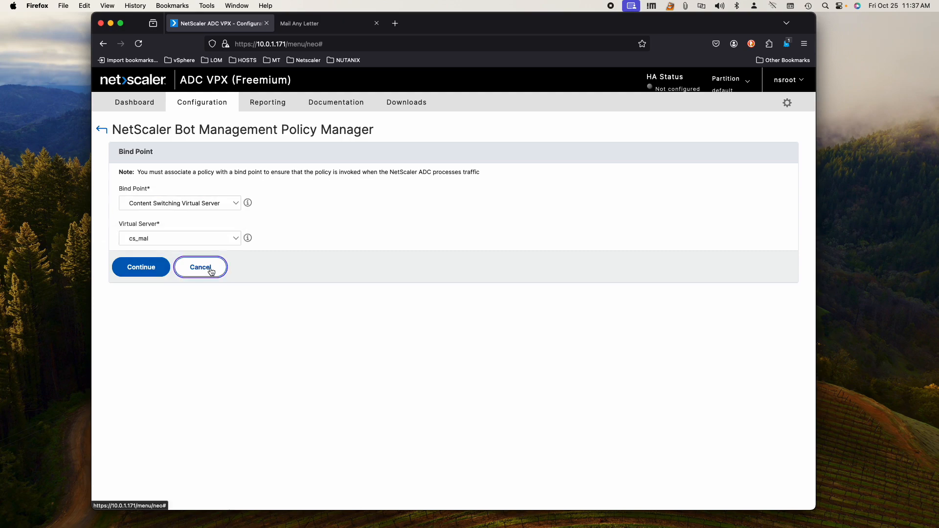
Open the content switching virtual server cs_mal, examine its request policy bindings including NetScaler Bot Management, and close it.
click(131, 210)
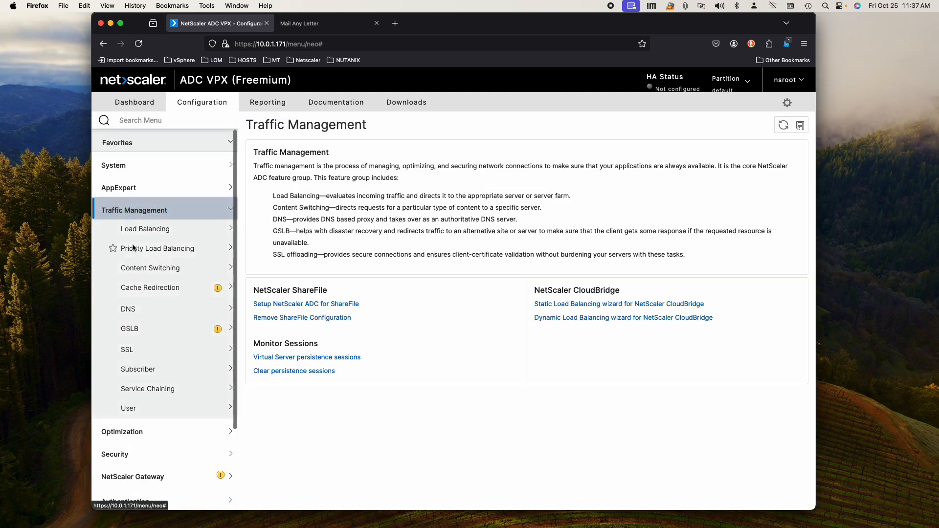
click(150, 269)
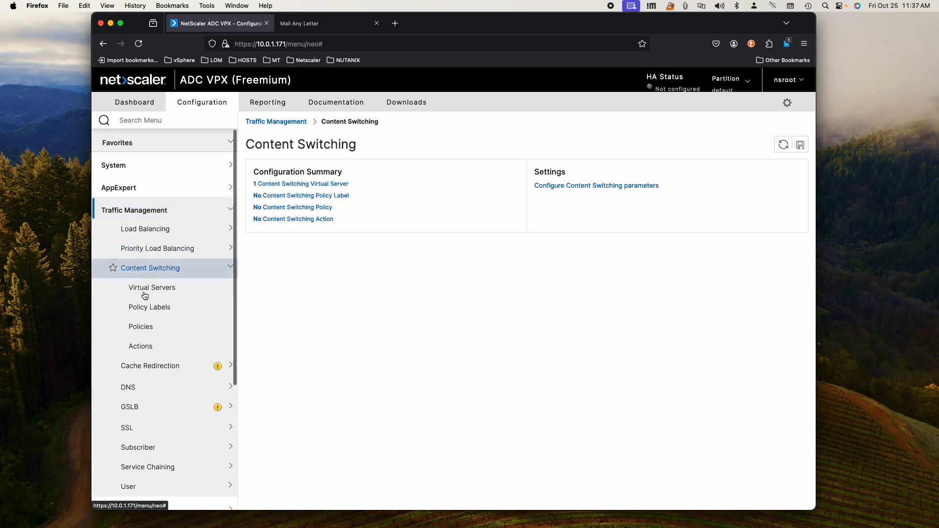
click(166, 291)
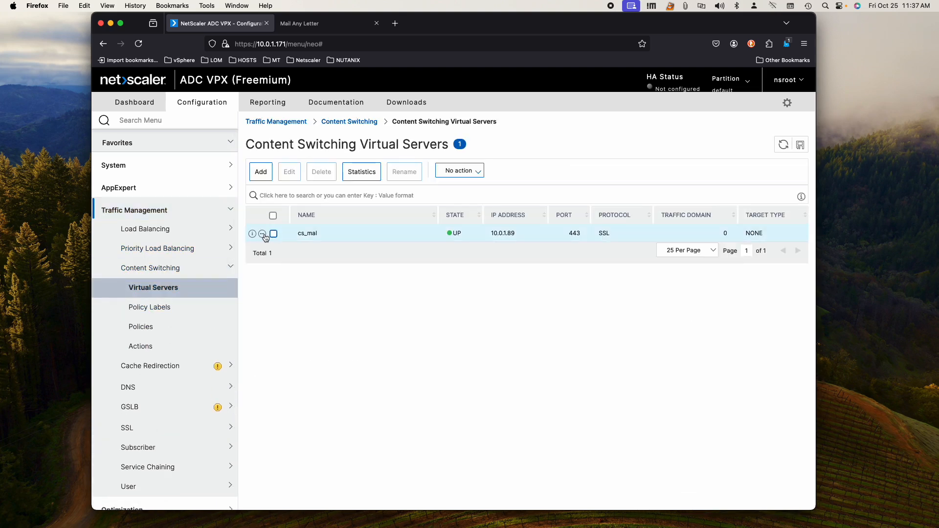
right_click(264, 234)
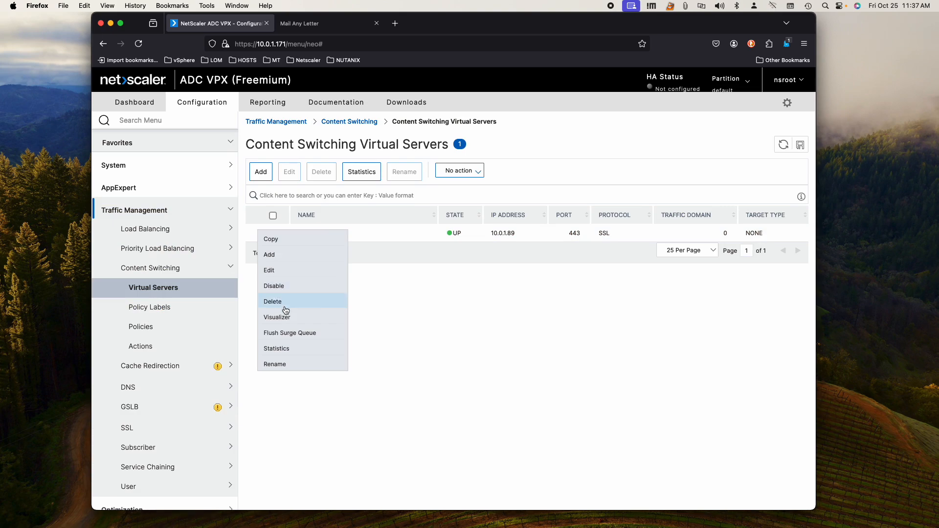
click(275, 271)
scroll(273, 293, down, 10)
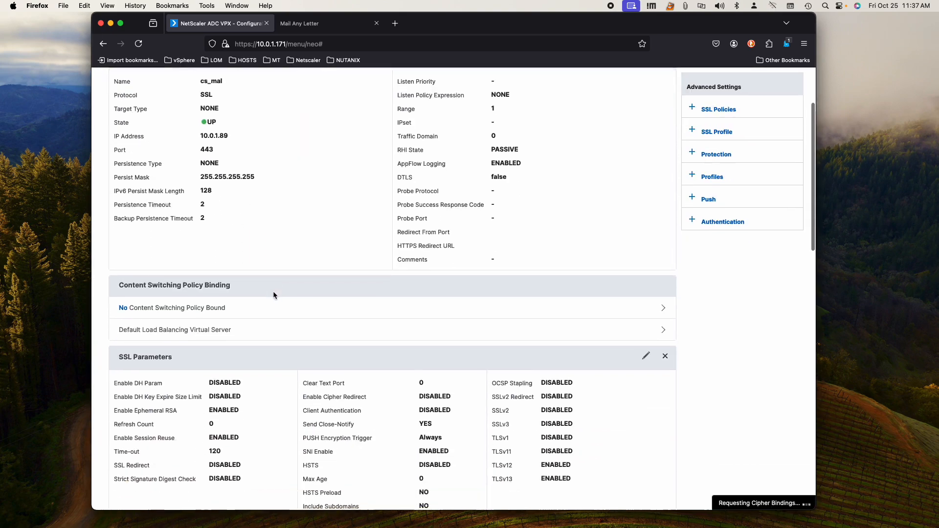
scroll(273, 291, down, 8)
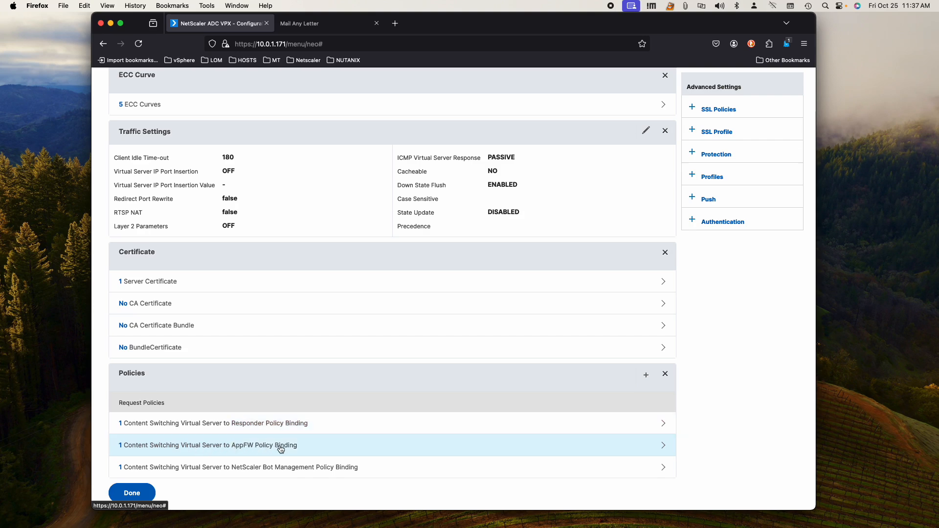
scroll(278, 450, down, 2)
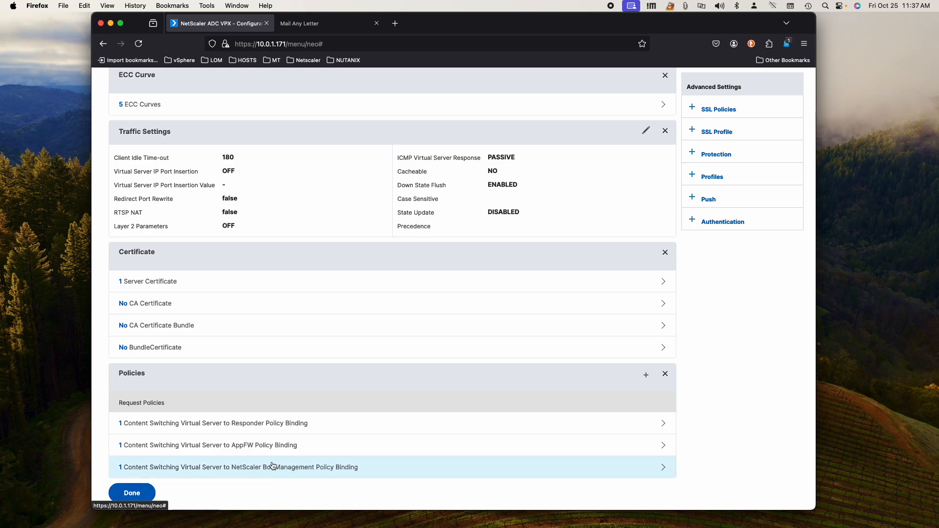
click(143, 492)
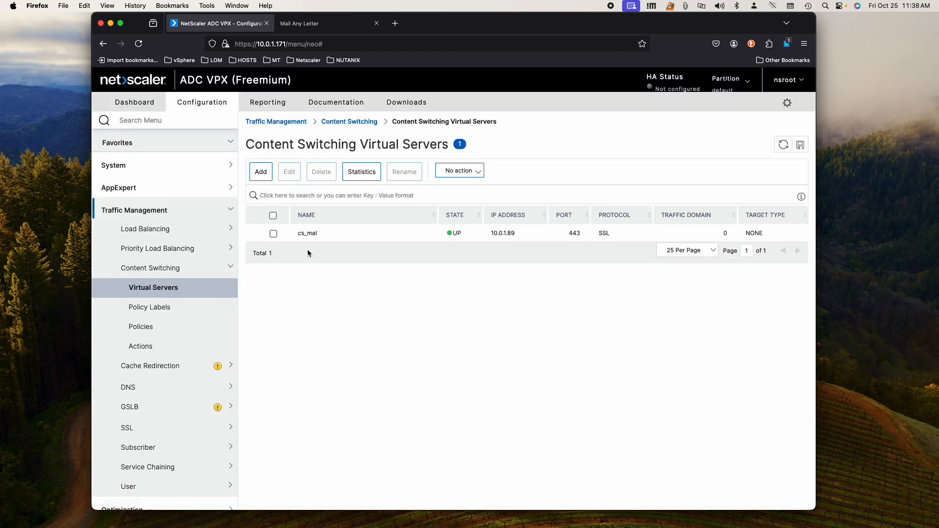
Open the NetScaler Bot Management signatures and start a clone of *Default Bot Signatures.
click(182, 209)
click(133, 256)
scroll(171, 457, down, 5)
click(153, 281)
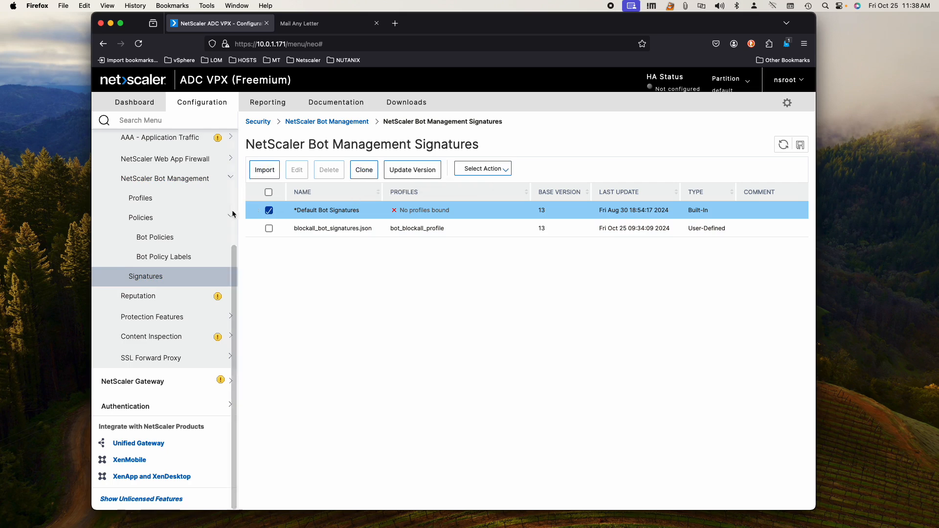
click(365, 170)
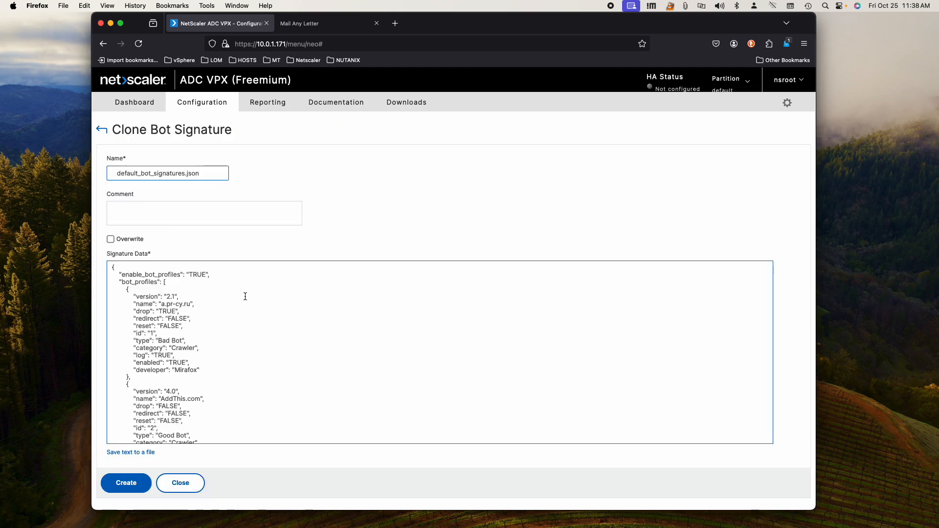
Copy the entire signature data of default_bot_signatures.json and paste it into the Sublime Text document.
scroll(245, 296, down, 10)
scroll(260, 316, up, 10)
triple_click(237, 325)
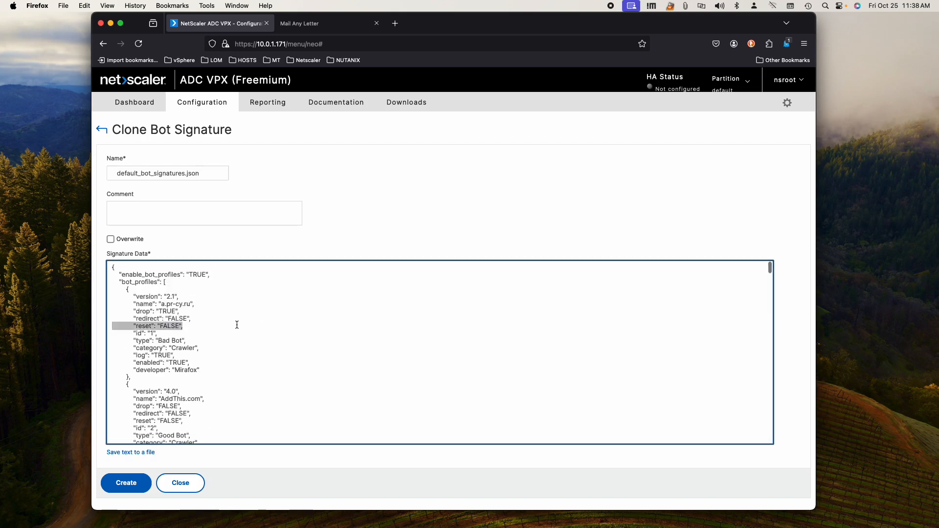
key(super+a)
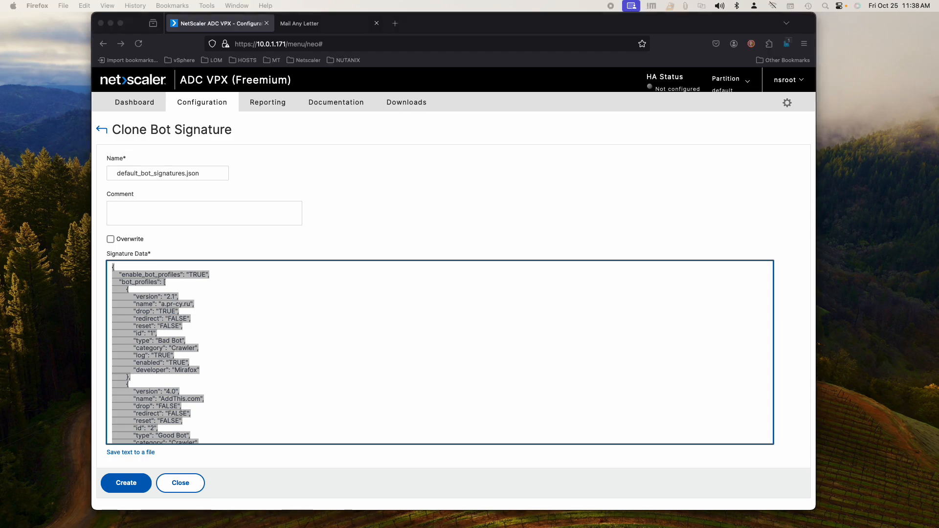
key(super+Tab)
drag(515, 265, 252, 201)
key(super+v)
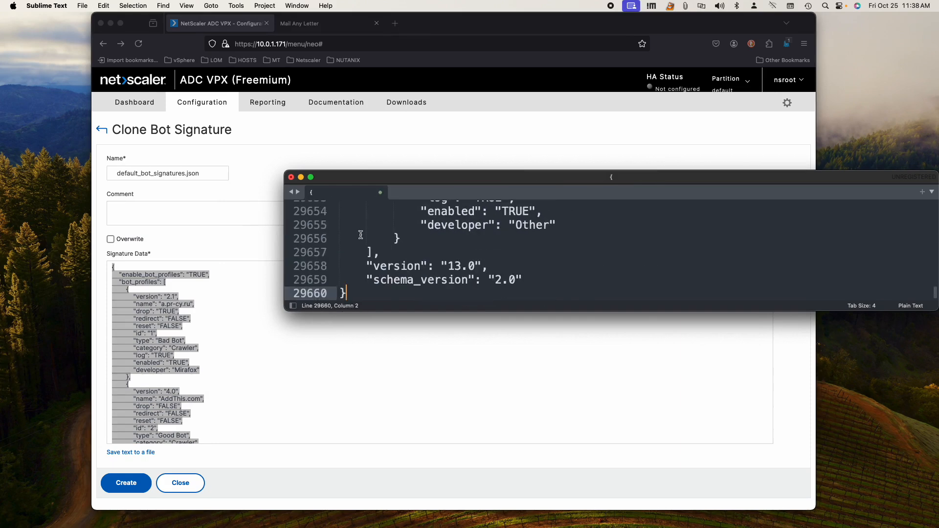
Reduce the text size, enlarge and reposition the Sublime Text window, and return to the beginning of the signature JSON.
drag(381, 181, 354, 128)
key(super+minus)
key(super+minus)
scroll(440, 206, up, 20)
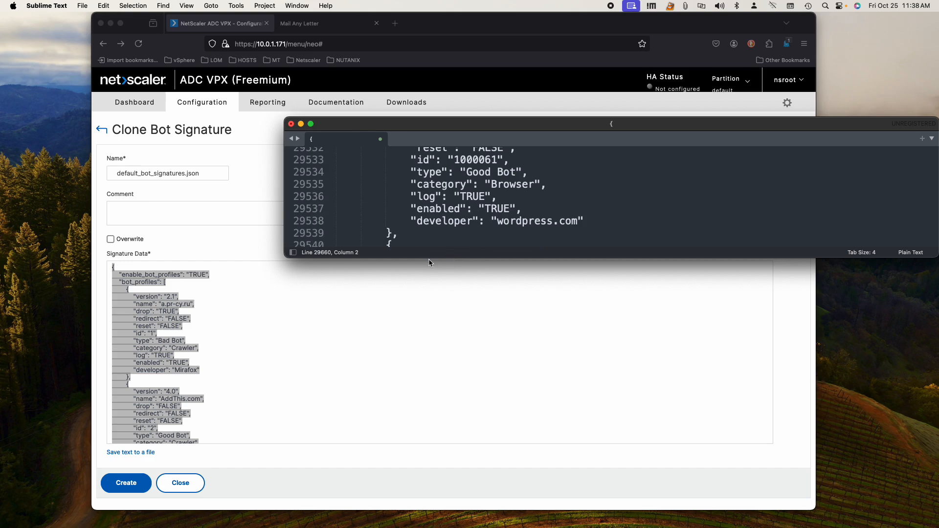
drag(429, 260, 428, 268)
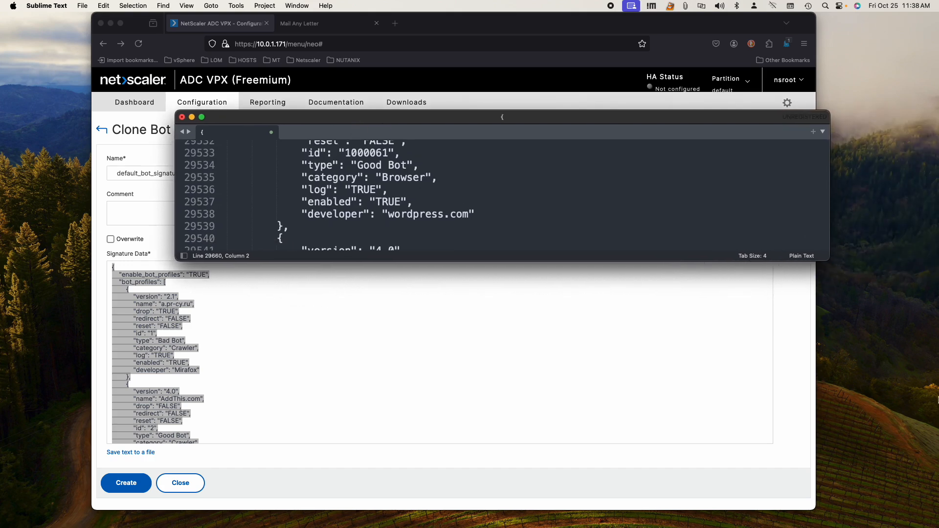
drag(829, 260, 907, 519)
scroll(489, 326, up, 15)
scroll(490, 326, up, 20)
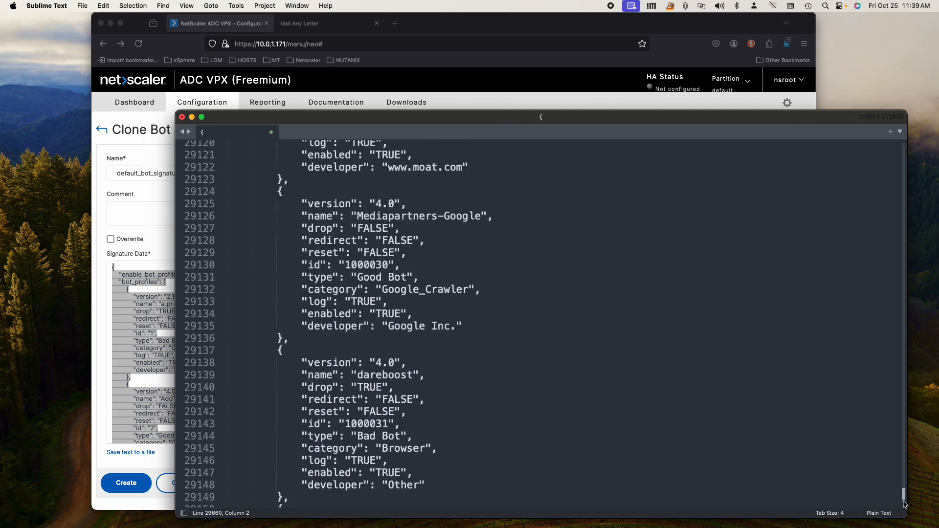
drag(904, 497, 904, 146)
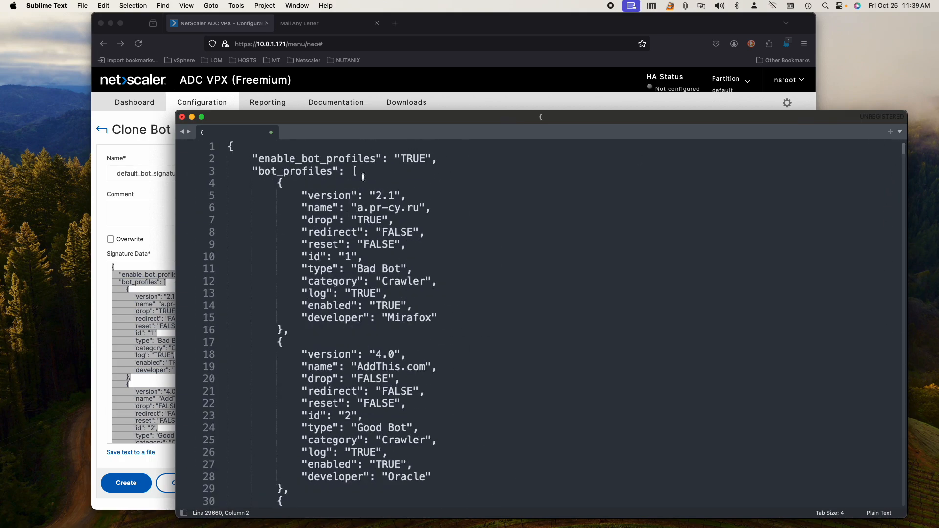
drag(396, 117, 412, 47)
Examine the drop action and bot type in the first few bot entries of the signature JSON.
scroll(399, 234, down, 3)
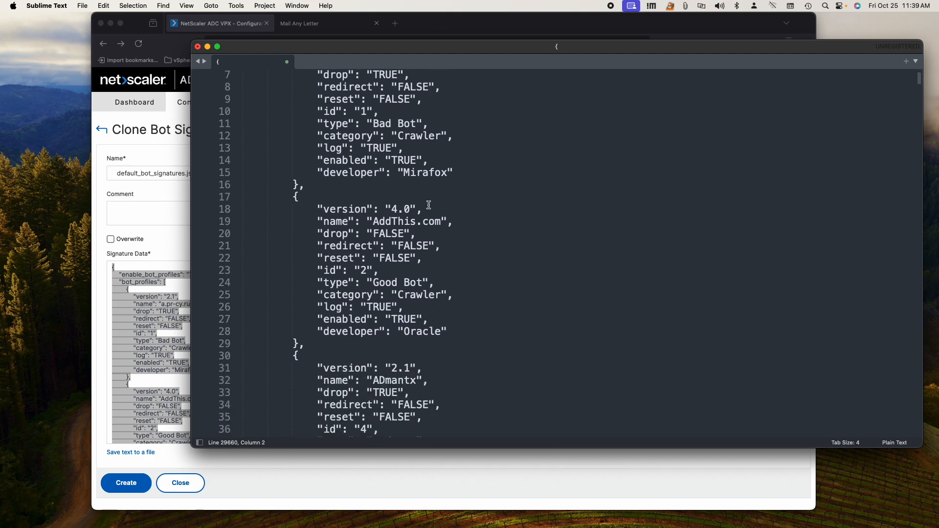
scroll(372, 203, up, 3)
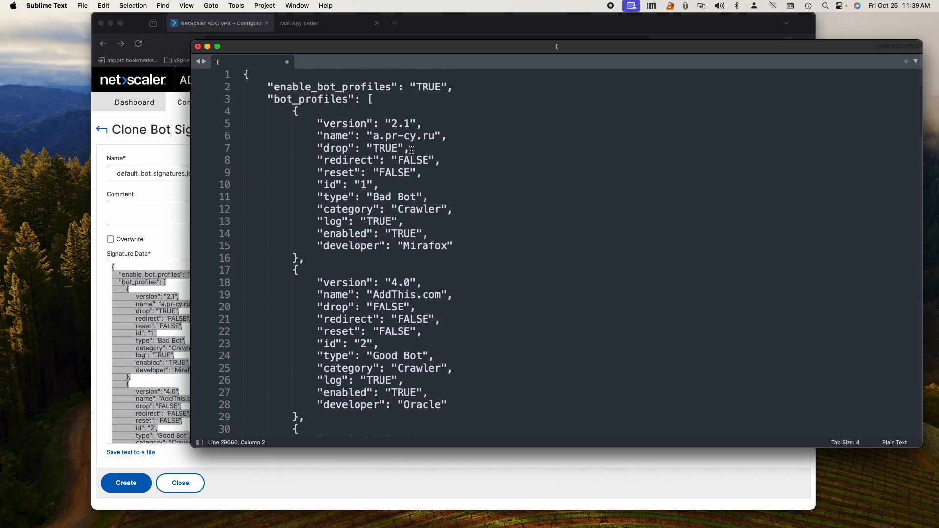
scroll(394, 319, down, 3)
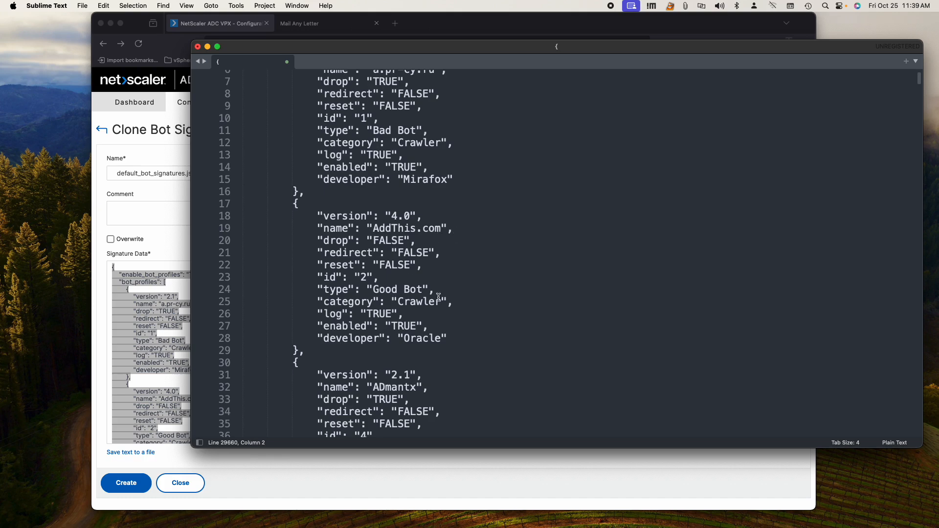
scroll(419, 325, down, 2)
scroll(419, 325, down, 3)
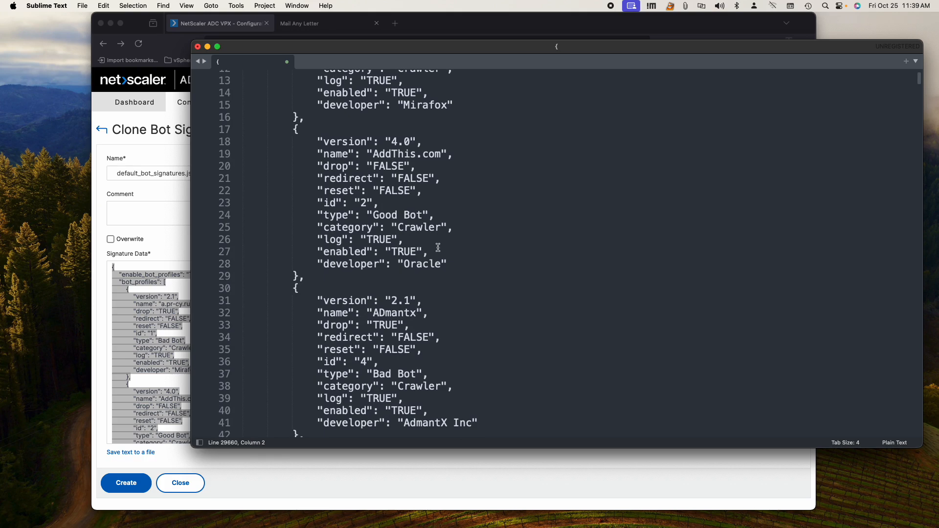
scroll(440, 266, down, 3)
scroll(438, 262, up, 2)
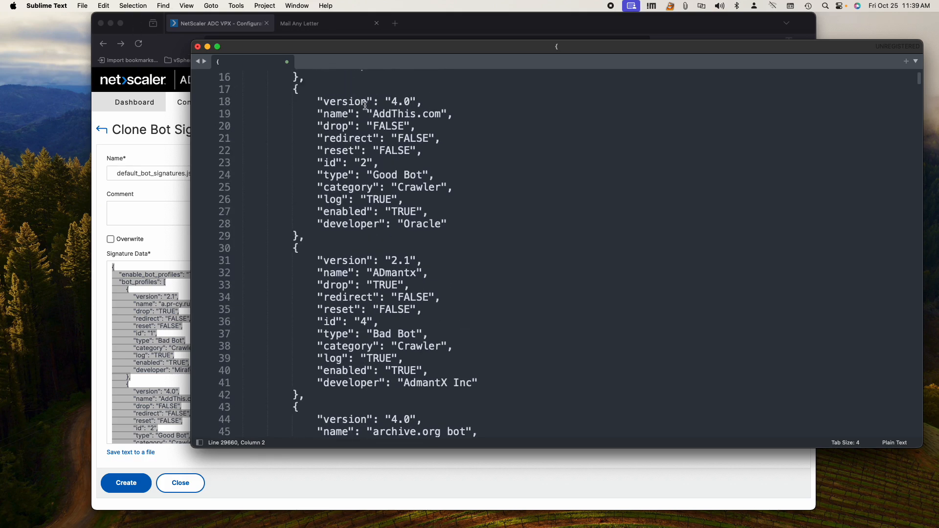
Open find and replace in the signature JSON and set the search text to "drop": "FALSE", copied from the AddThis.com entry.
click(162, 6)
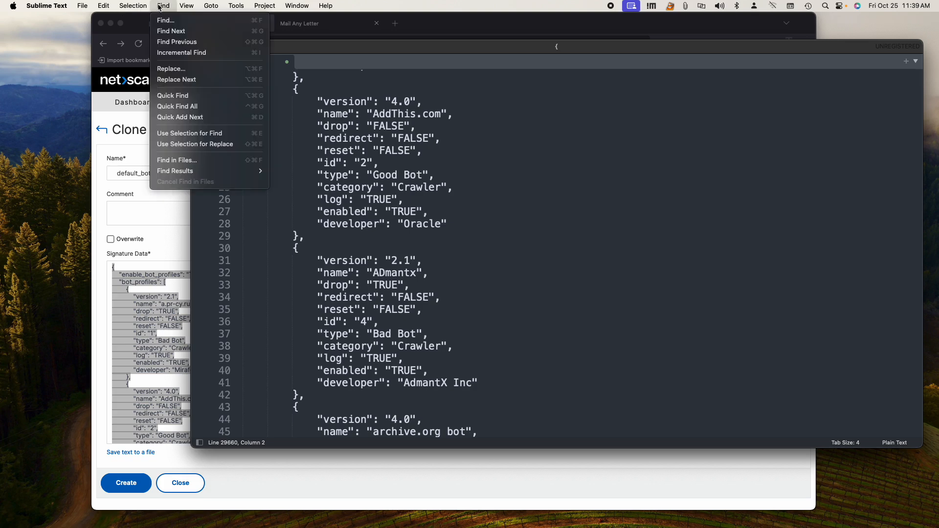
click(189, 72)
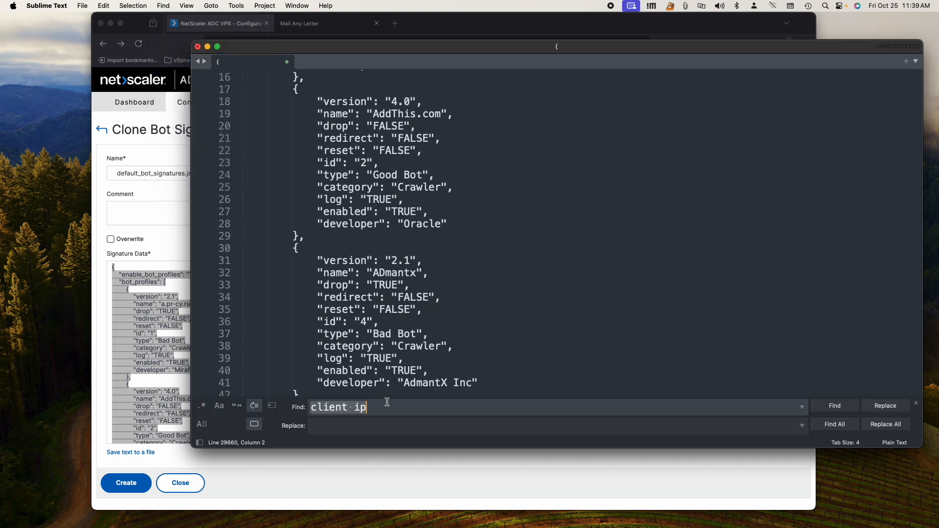
click(384, 404)
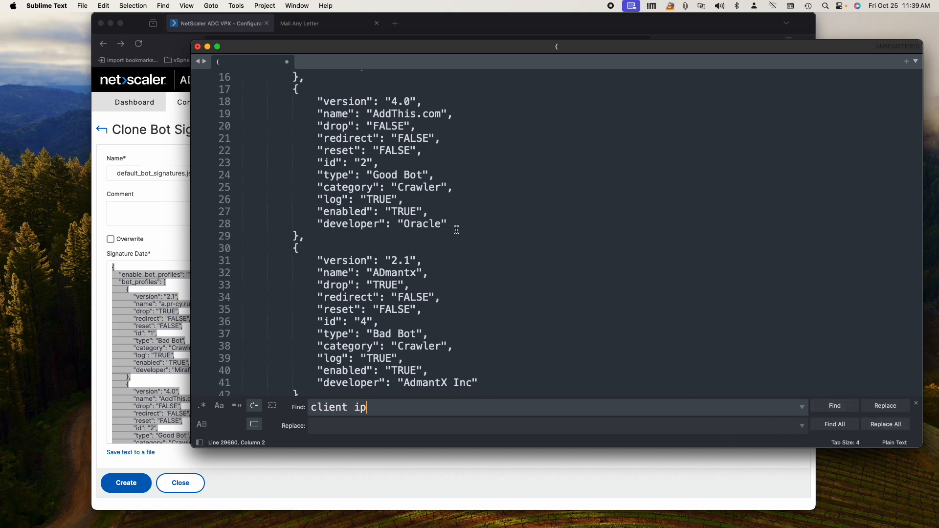
click(463, 249)
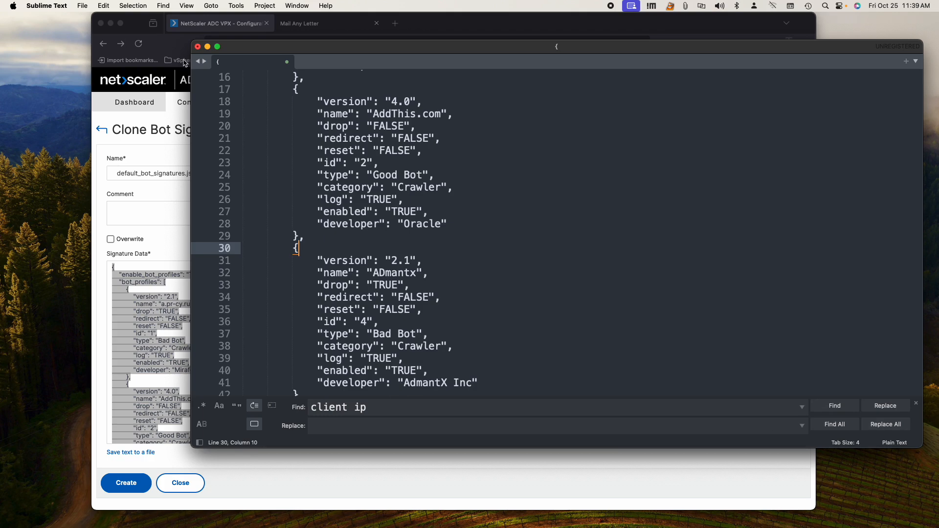
drag(419, 127, 345, 126)
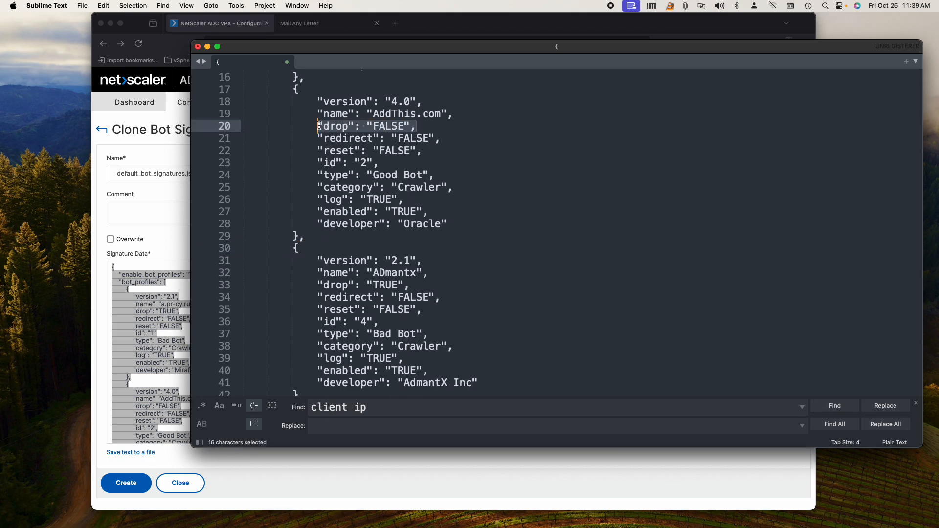
right_click(334, 128)
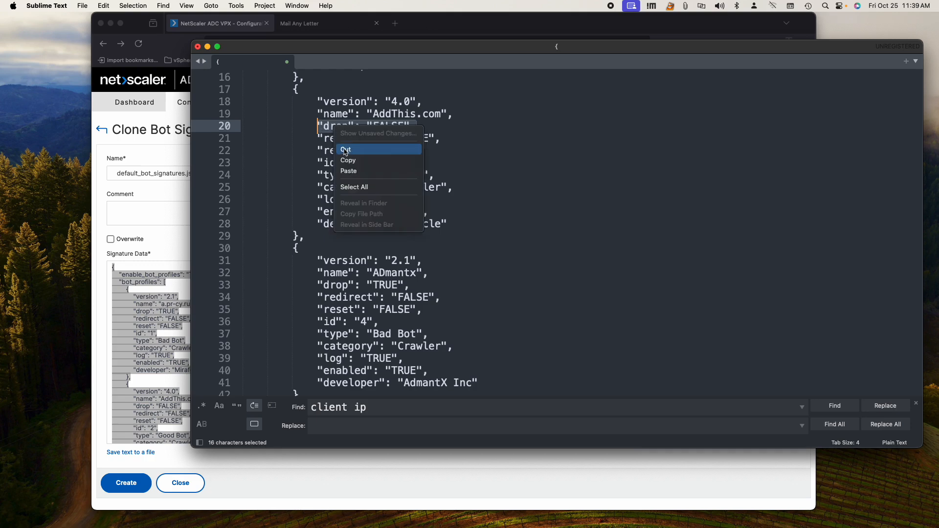
click(351, 160)
click(396, 410)
key(super+a)
key(super+v)
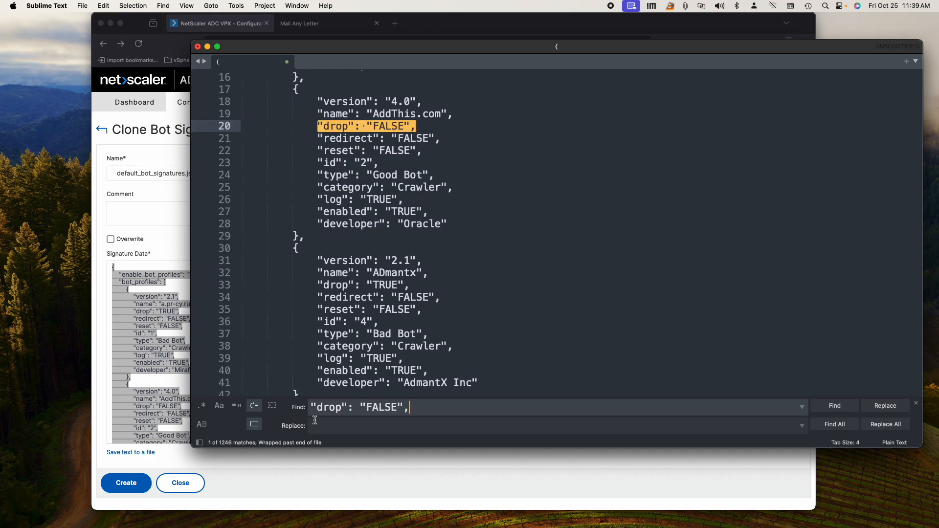
Replace every occurrence in the signature JSON with "drop": "TRUE", and check the drop values of several bot entries.
click(352, 429)
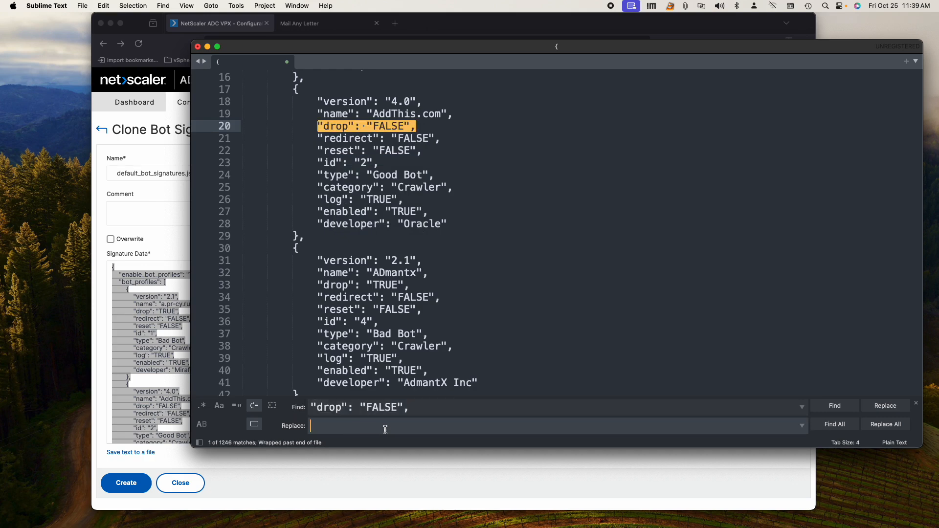
key(super+v)
key(Left)
key(Left)
key(Left)
key(BackSpace)
key(BackSpace)
key(BackSpace)
key(BackSpace)
key(BackSpace)
text(TRUE)
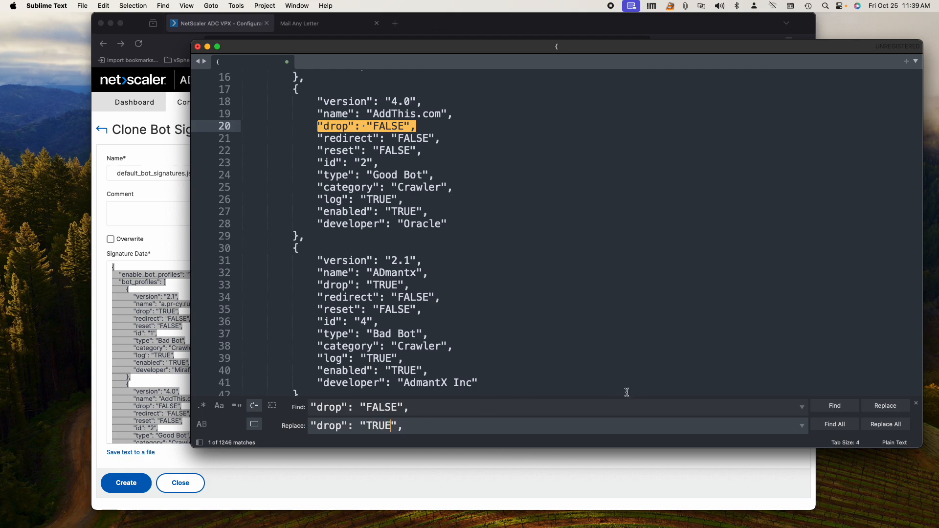
click(892, 428)
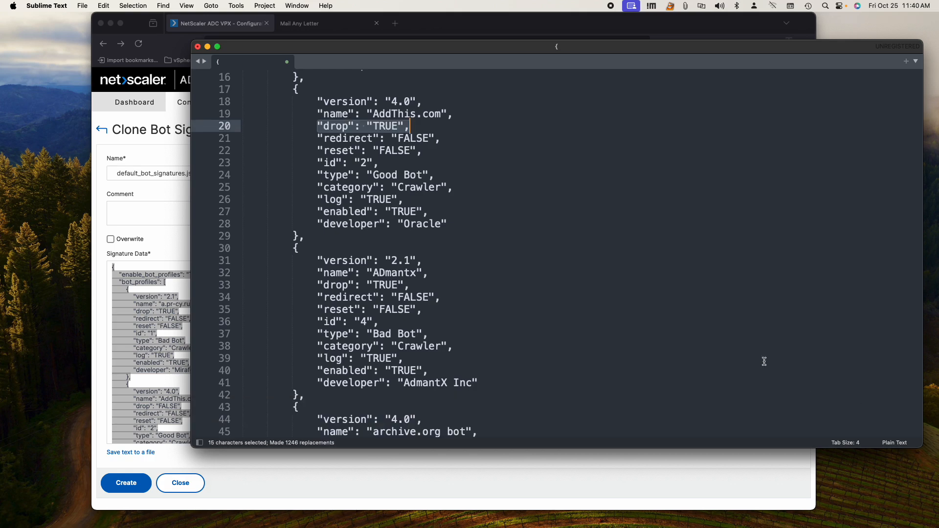
click(532, 228)
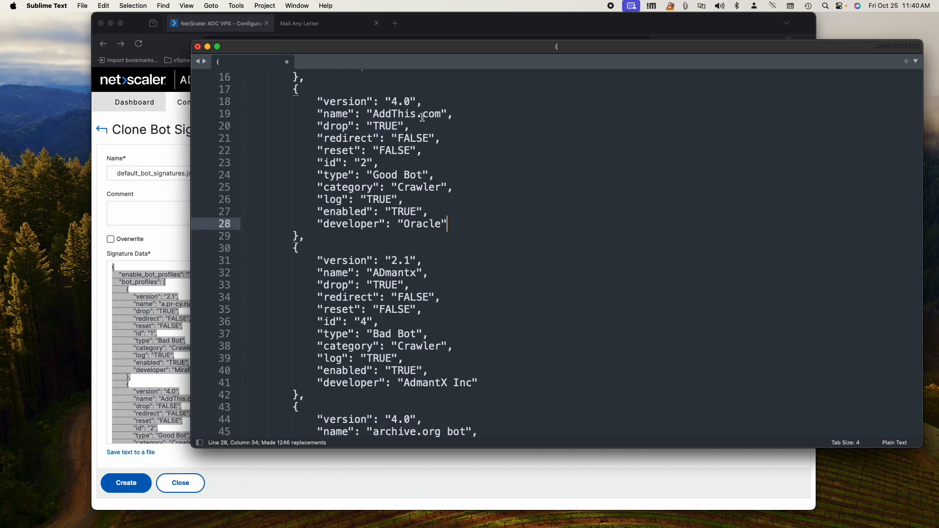
scroll(389, 180, up, 5)
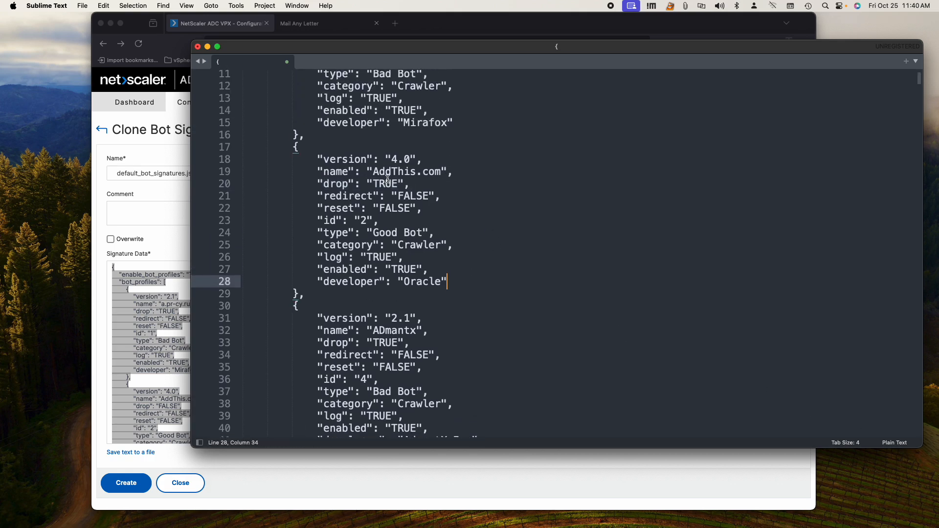
scroll(410, 193, down, 3)
scroll(410, 193, down, 20)
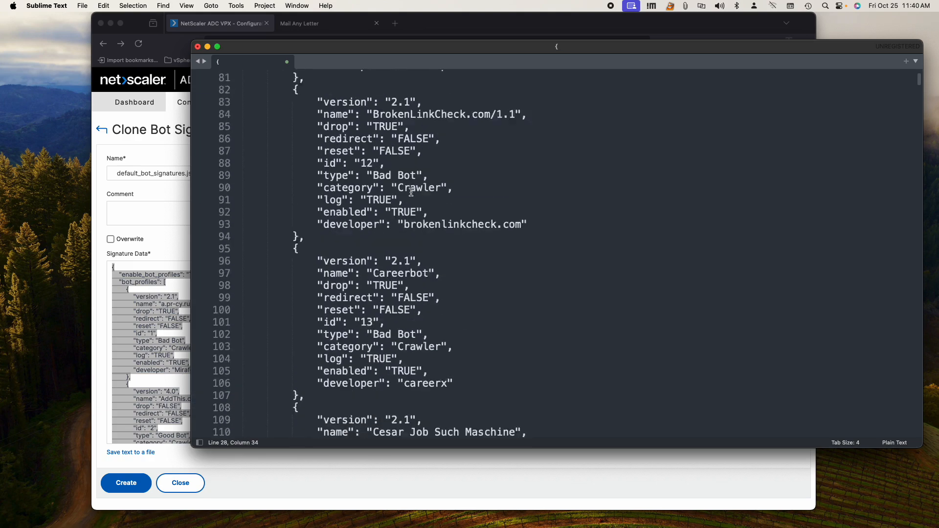
Switch to Firefox and clear the Signature Data of the cloned bot signature.
key(super+h)
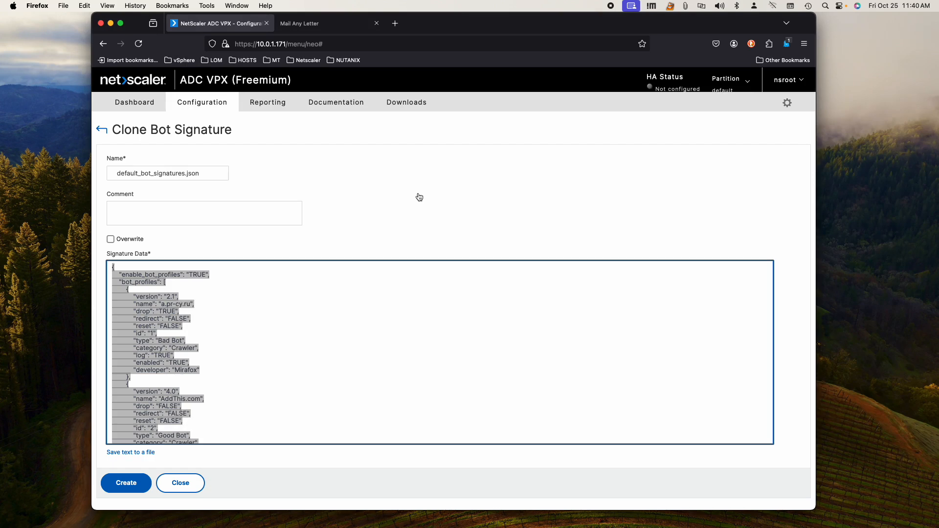
key(super+Tab)
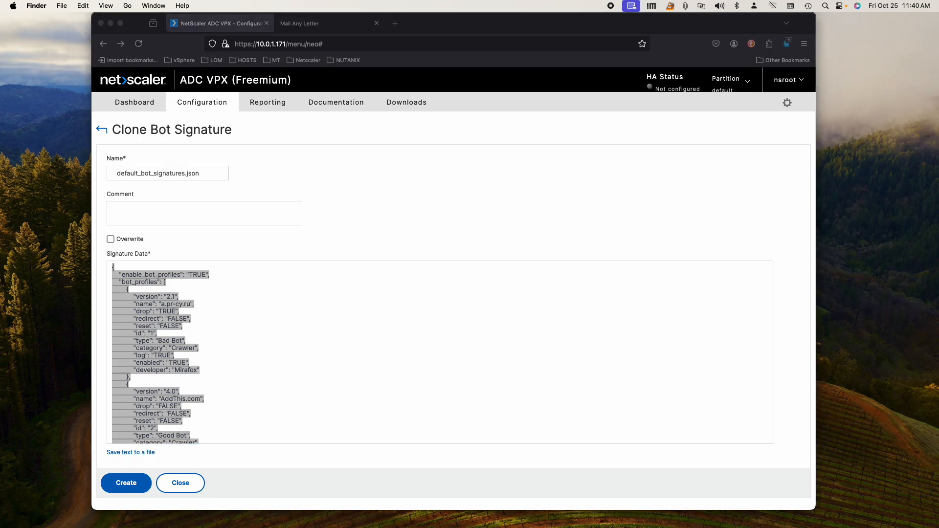
key(super+Tab)
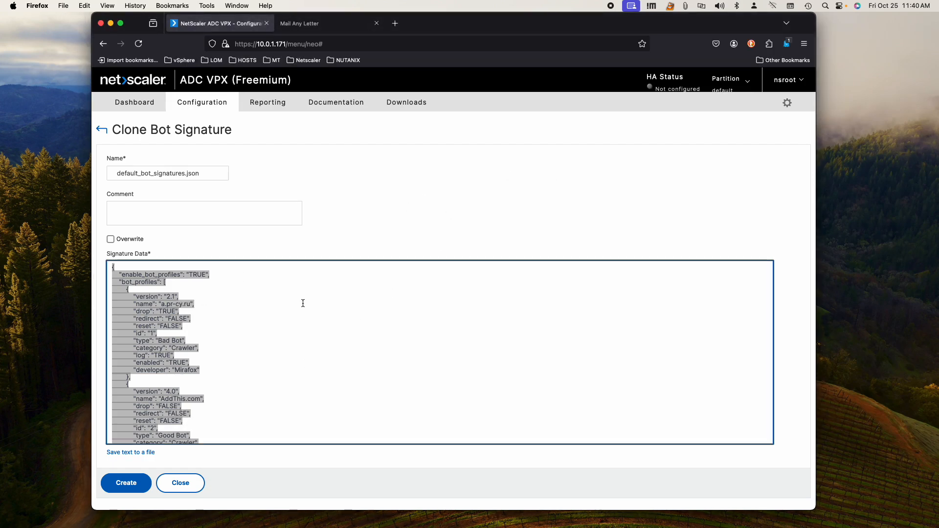
key(BackSpace)
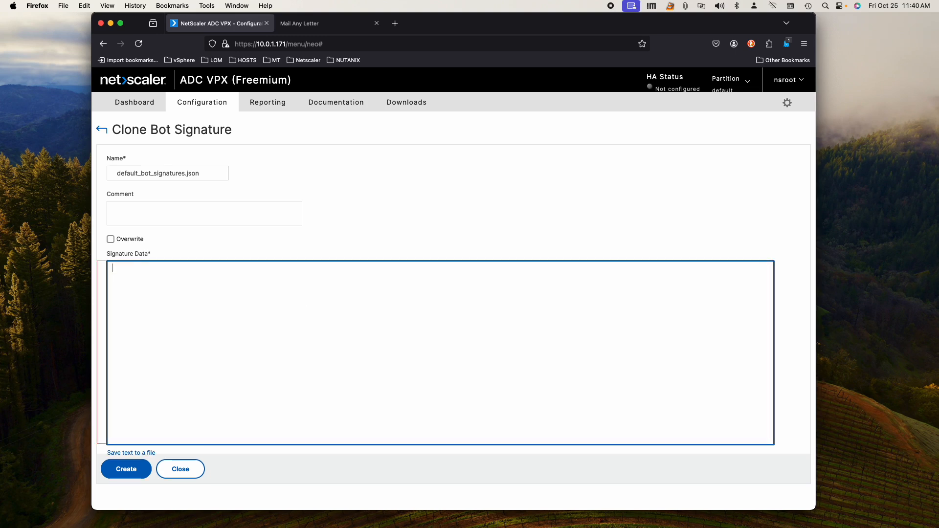
key(super+v)
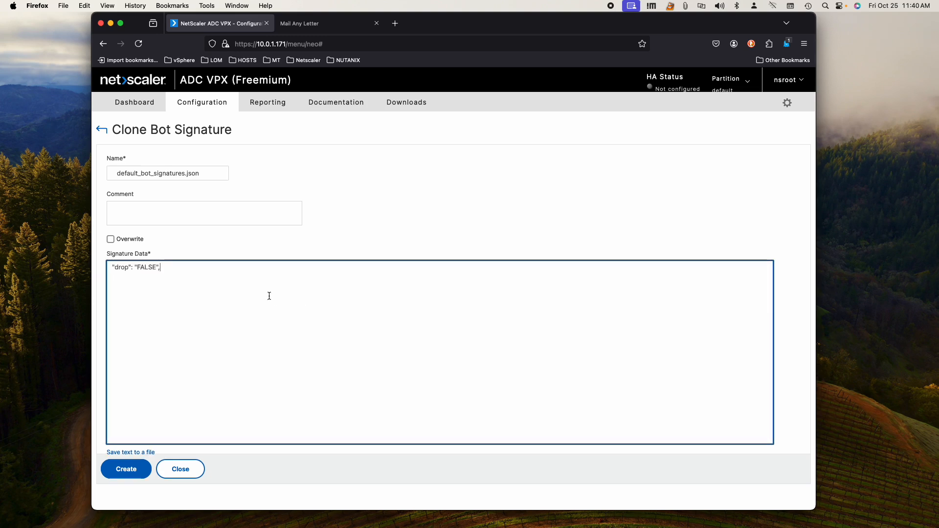
key(super+a)
key(BackSpace)
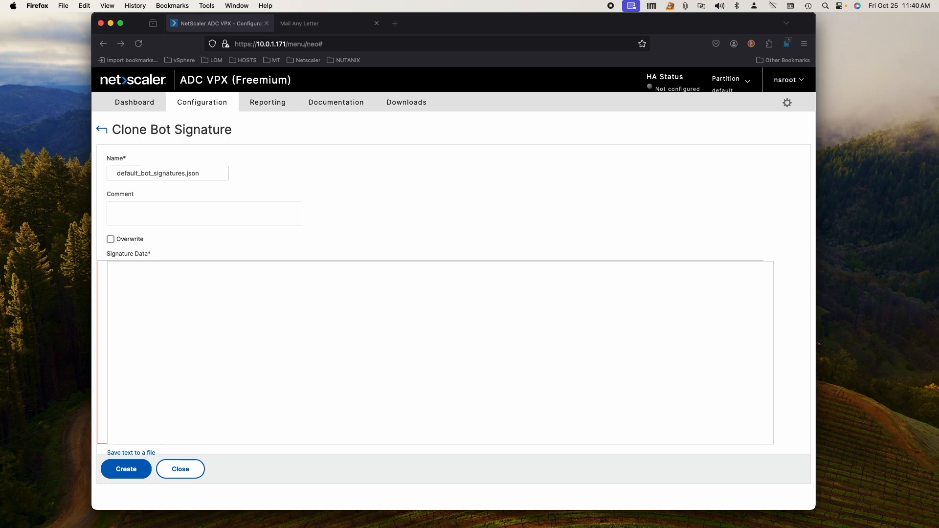
Copy the entire edited JSON from Sublime Text and paste it into the clone's Signature Data in Firefox.
key(super+Tab)
click(526, 229)
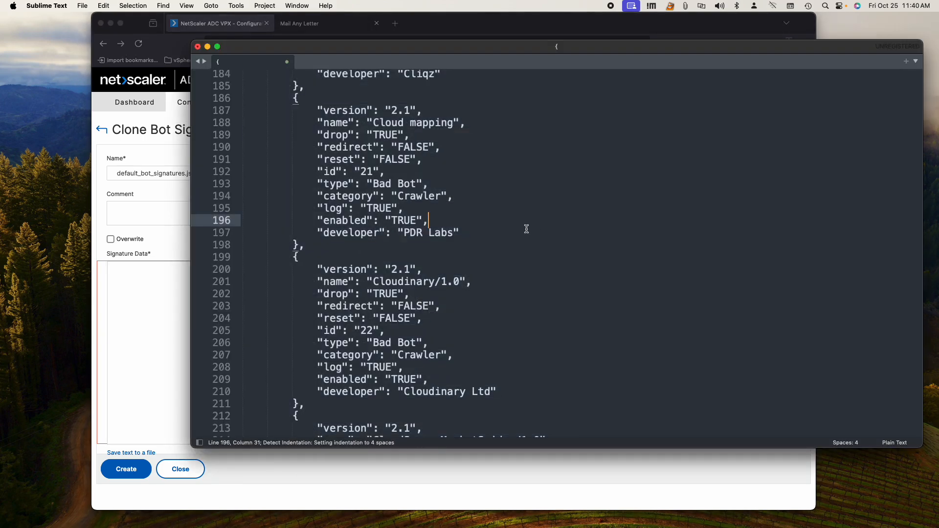
key(super+a)
key(super+c)
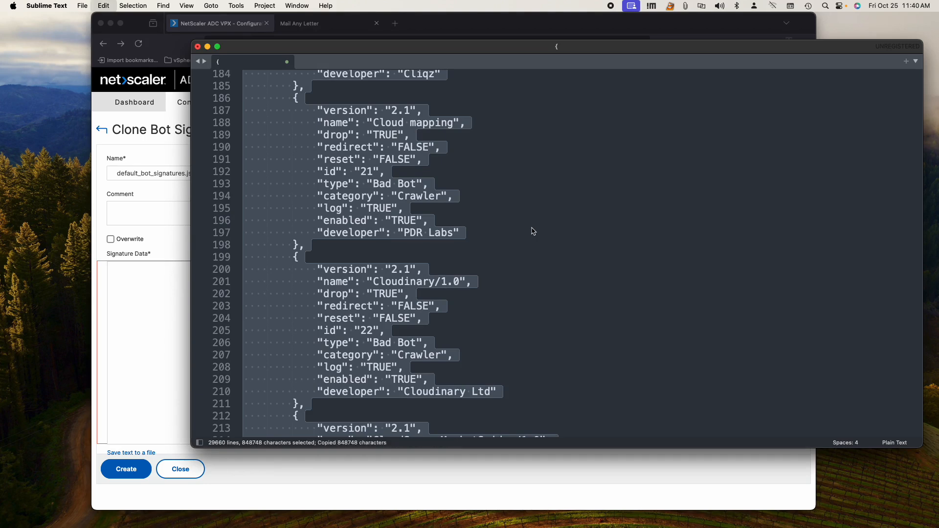
click(133, 329)
key(super+v)
scroll(207, 311, up, 2)
scroll(207, 311, up, 20)
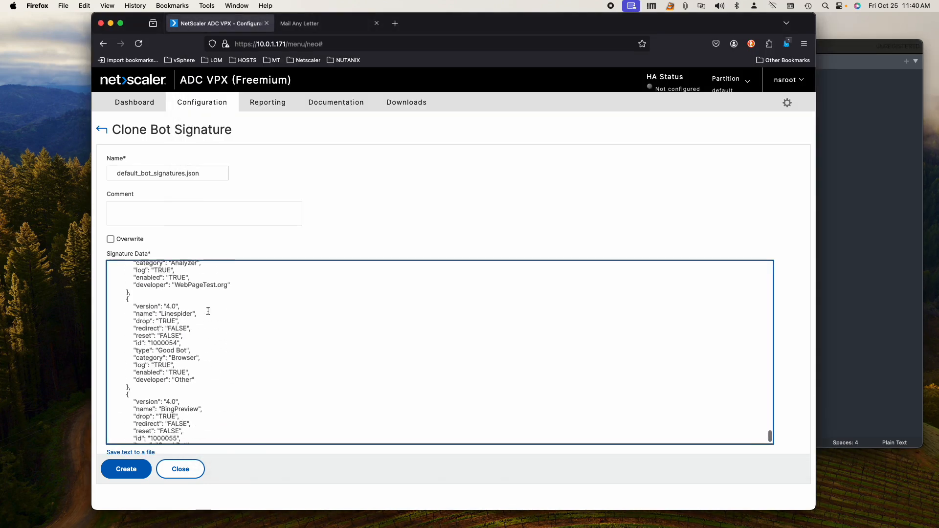
scroll(214, 310, up, 4)
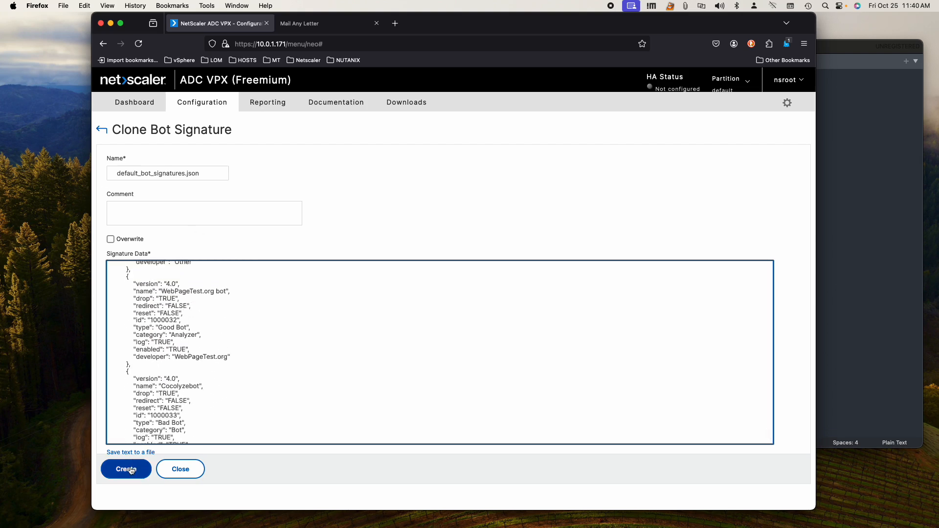
Rename the cloned bot signature to new.json and create it.
drag(214, 174, 85, 171)
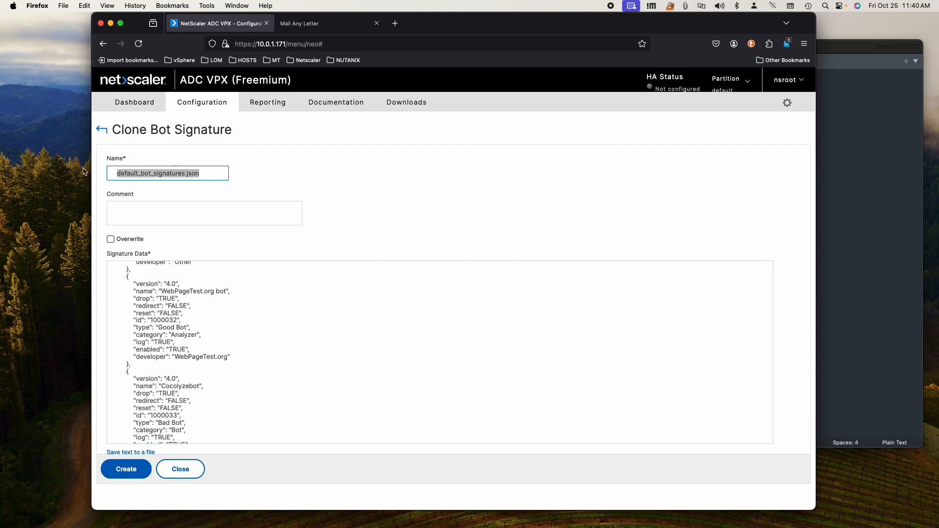
key(Left)
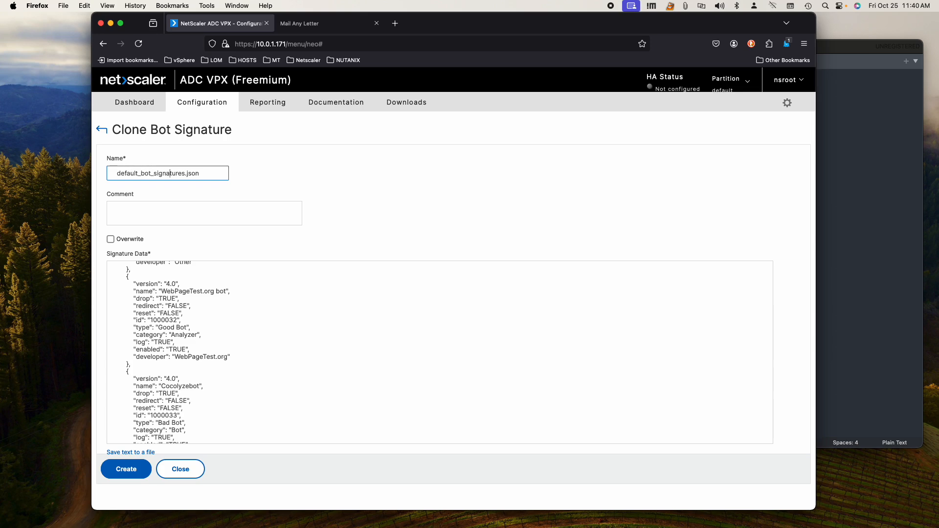
key(Delete)
key(Delete)
key(Delete)
key(Delete)
key(Delete)
key(Delete)
key(Delete)
key(Delete)
key(Delete)
key(Delete)
key(Delete)
key(Delete)
key(Delete)
key(Delete)
key(Delete)
key(Delete)
key(Delete)
key(Delete)
key(Delete)
key(Delete)
text(new)
click(132, 473)
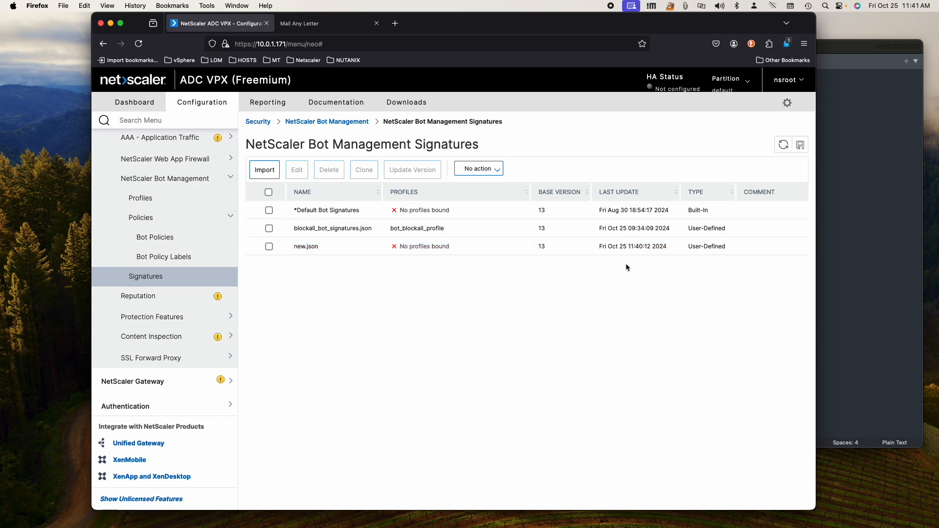
Switch to Sublime Text and close the signature document without saving it.
click(830, 258)
click(489, 171)
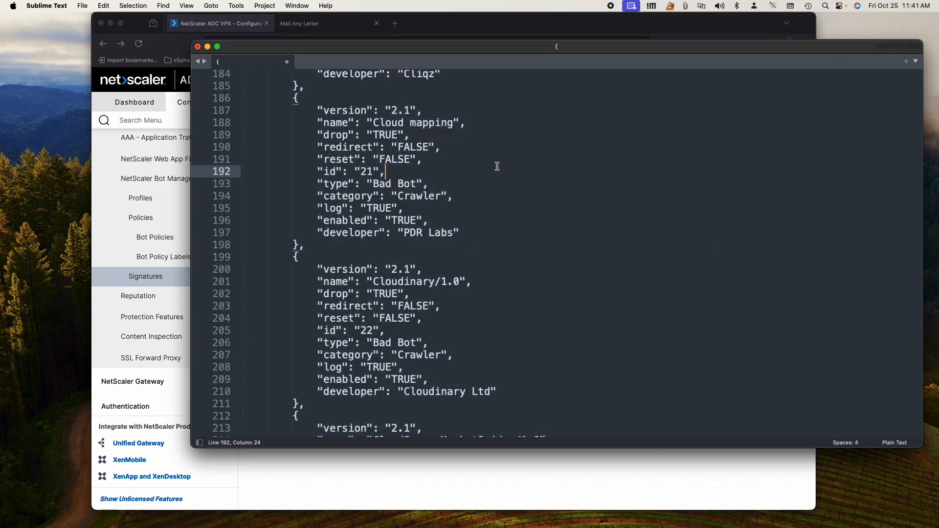
click(198, 47)
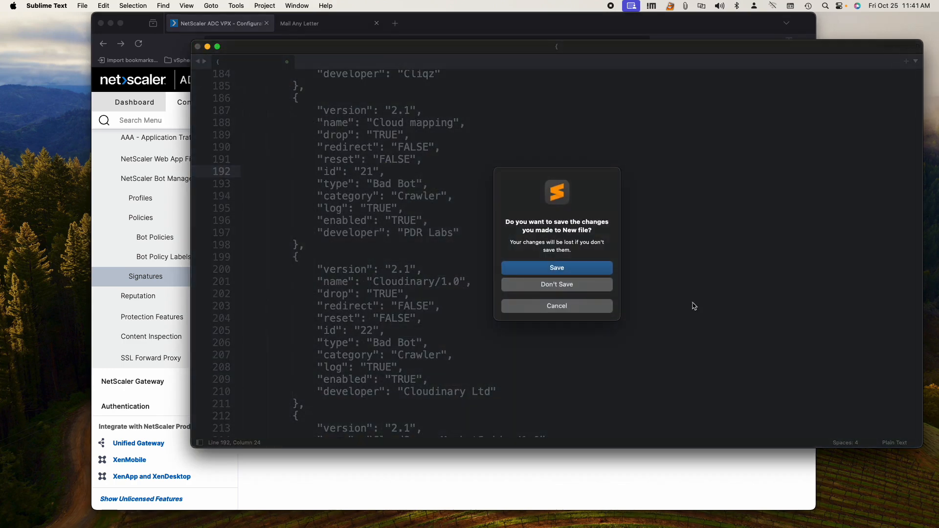
click(576, 290)
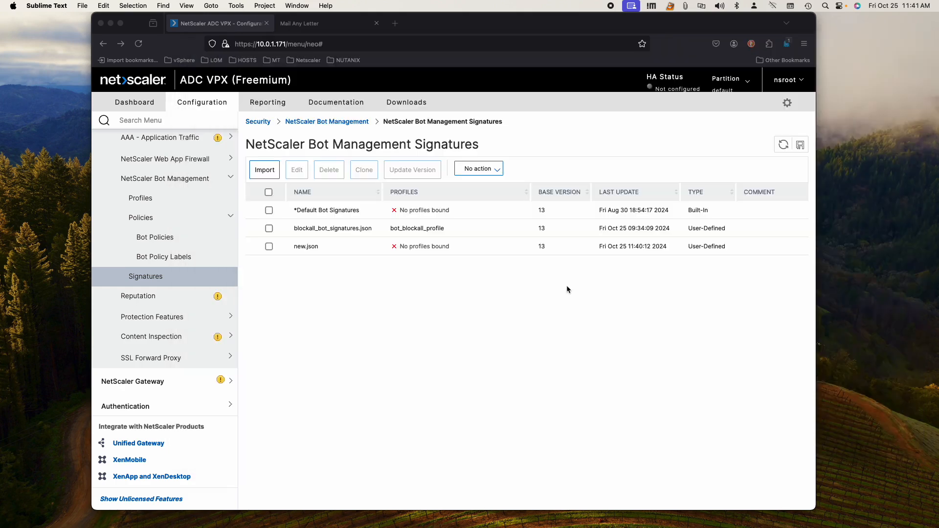
Delete the new.json signature from the NetScaler Bot Management Signatures and confirm the deletion.
right_click(255, 246)
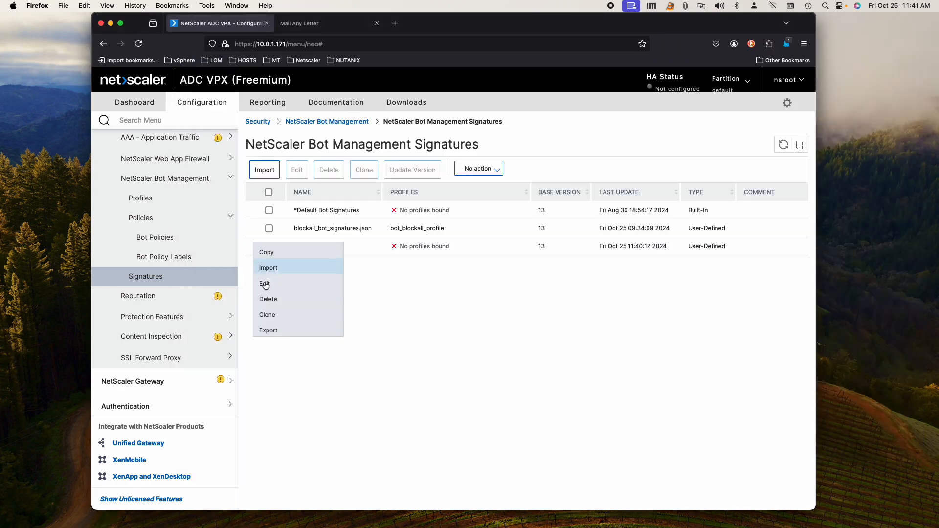
click(278, 300)
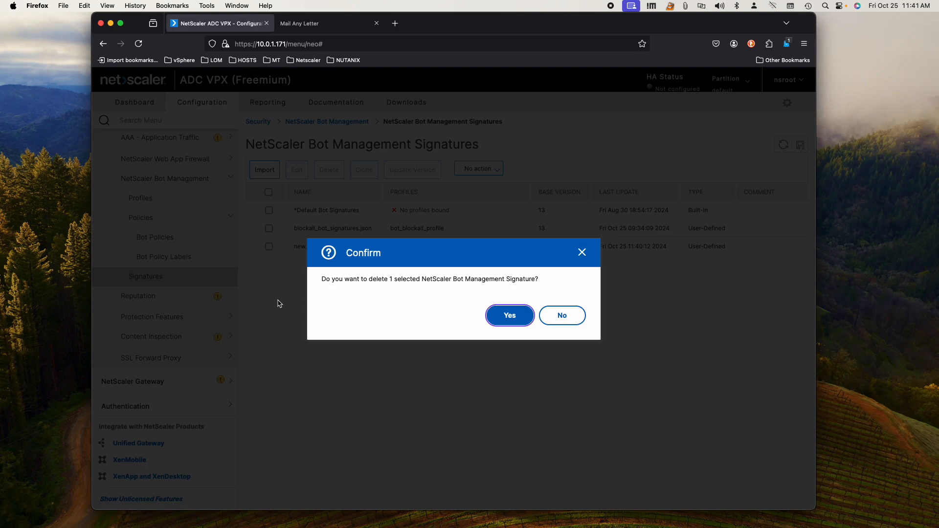
click(514, 314)
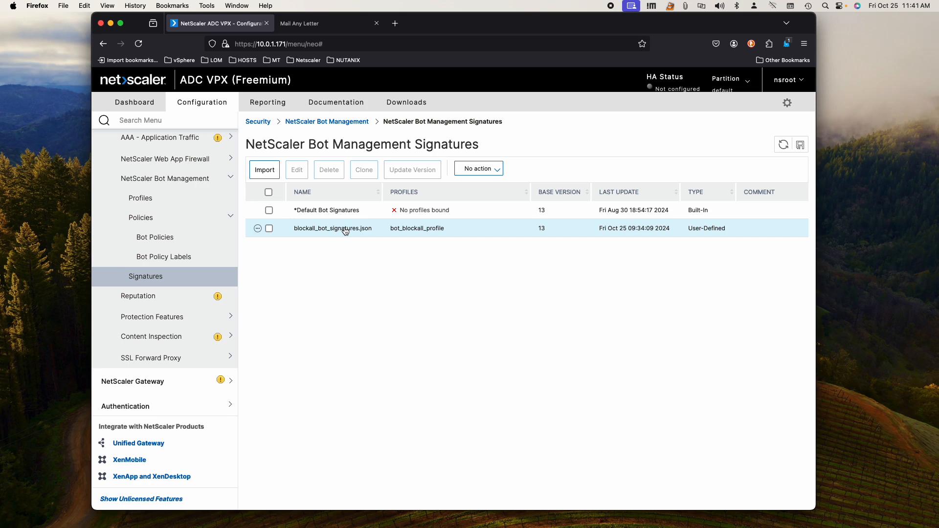
scroll(346, 231, right, 1)
scroll(345, 231, left, 1)
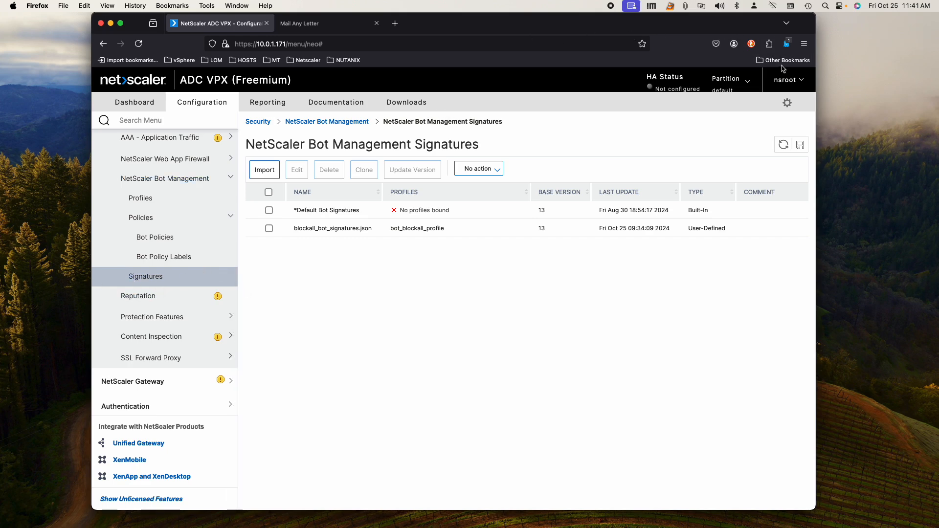
On the Mail Any Letter site, set the User-Agent Switcher to Google Bot and reload the page to test blocking.
click(335, 24)
click(769, 44)
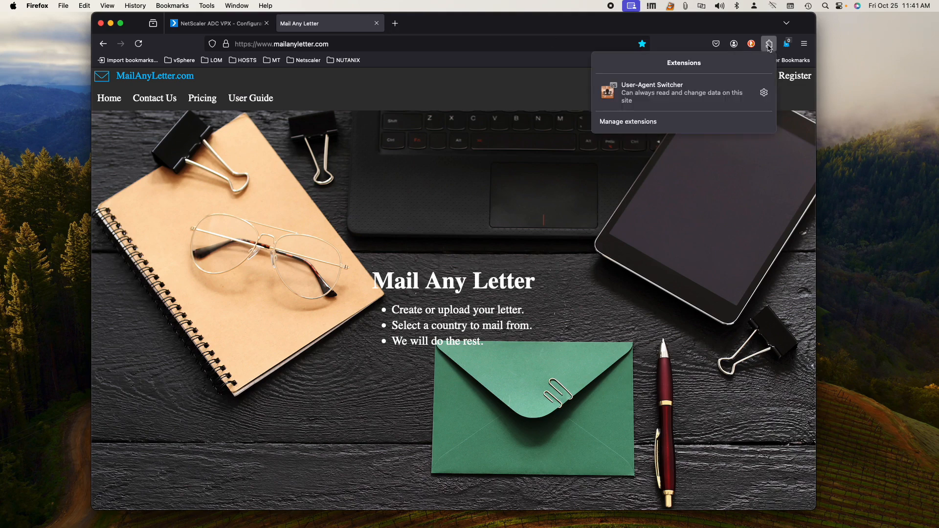
click(648, 95)
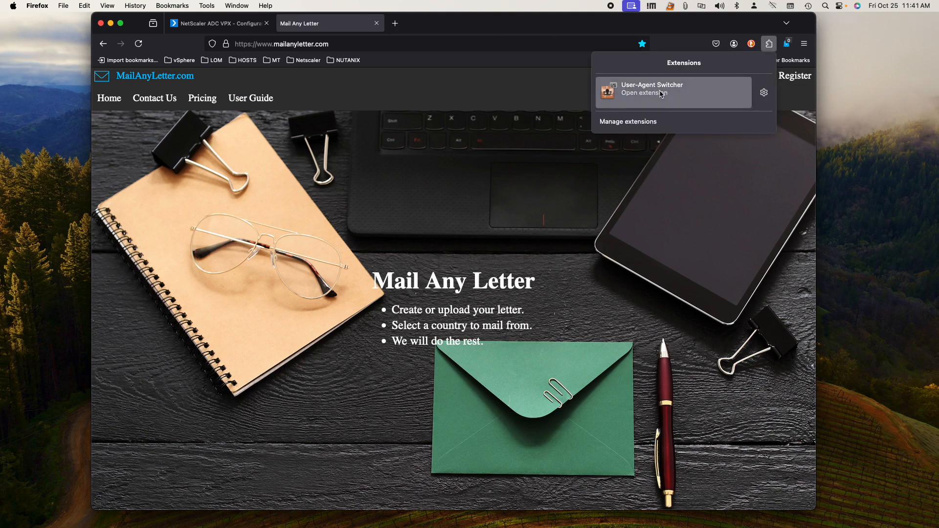
scroll(686, 292, down, 4)
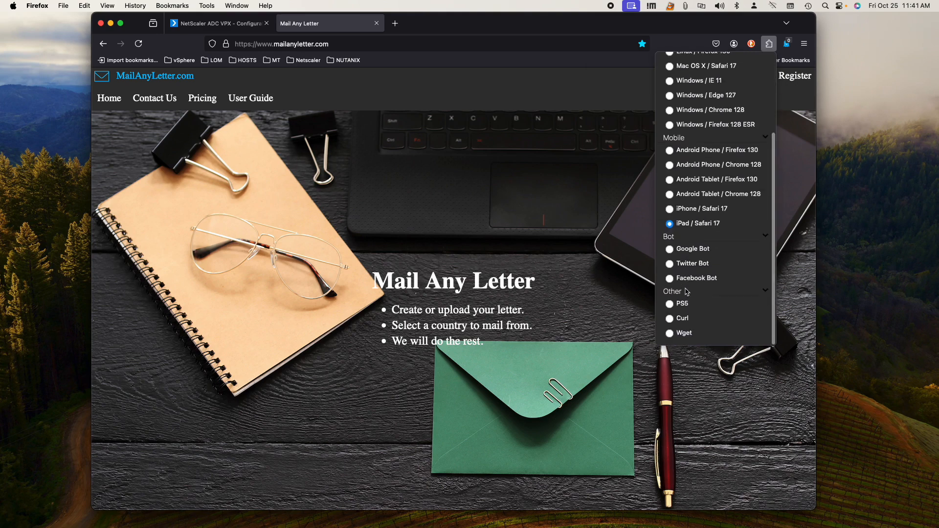
click(684, 253)
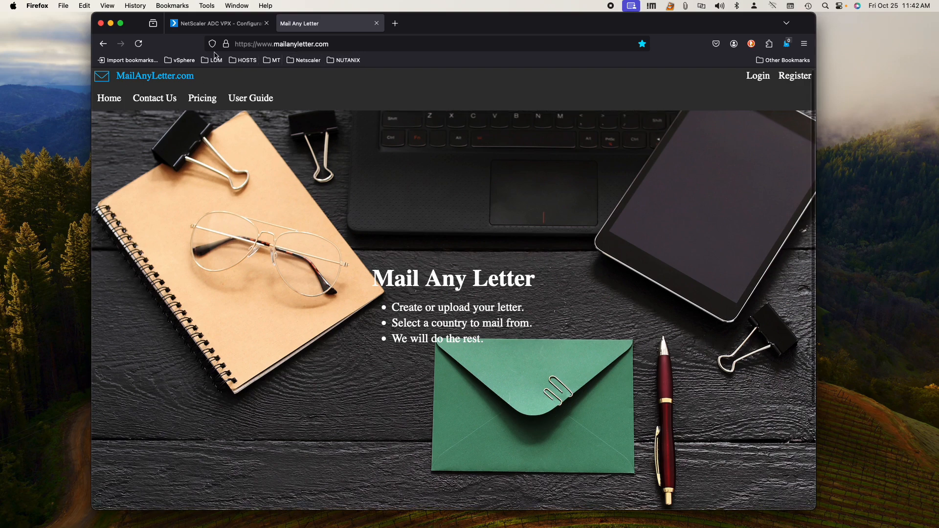
click(140, 44)
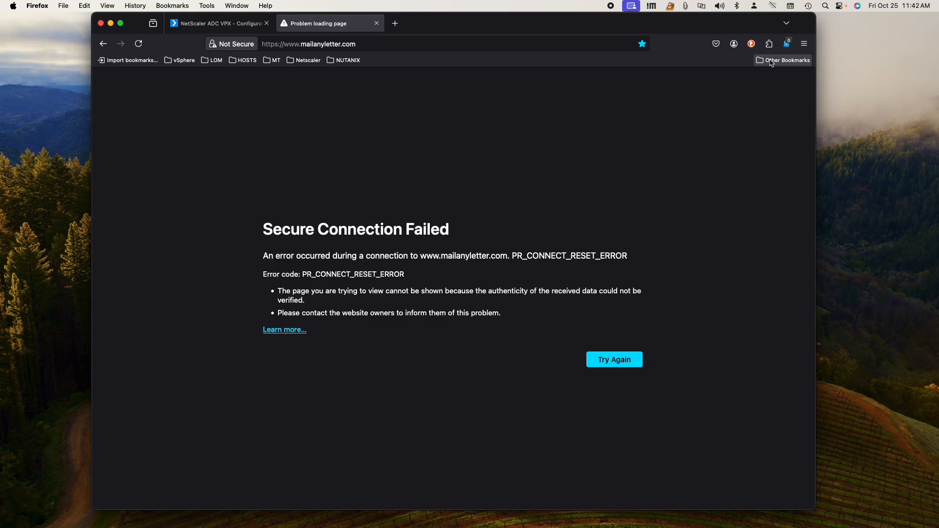
Switch the browser's user agent to Twitter Bot and reload mailanyletter.com.
click(769, 43)
click(691, 88)
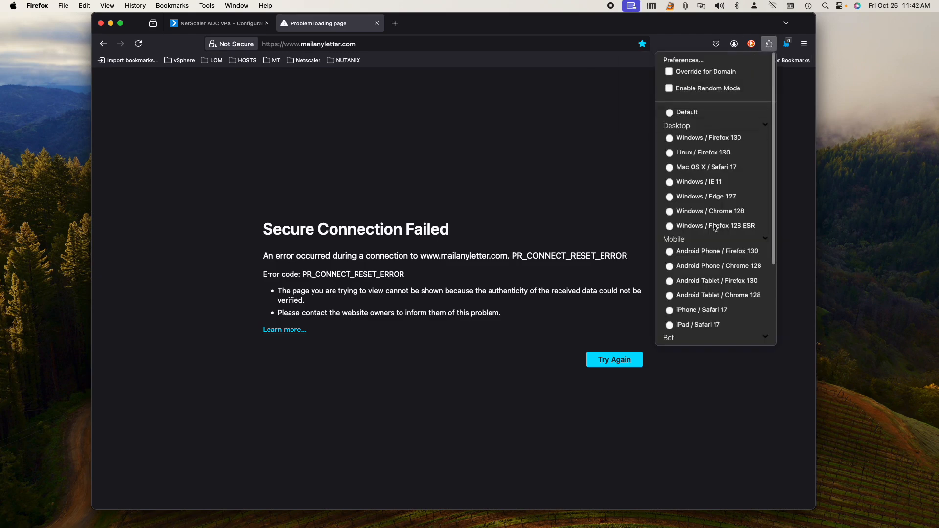
scroll(712, 323, down, 5)
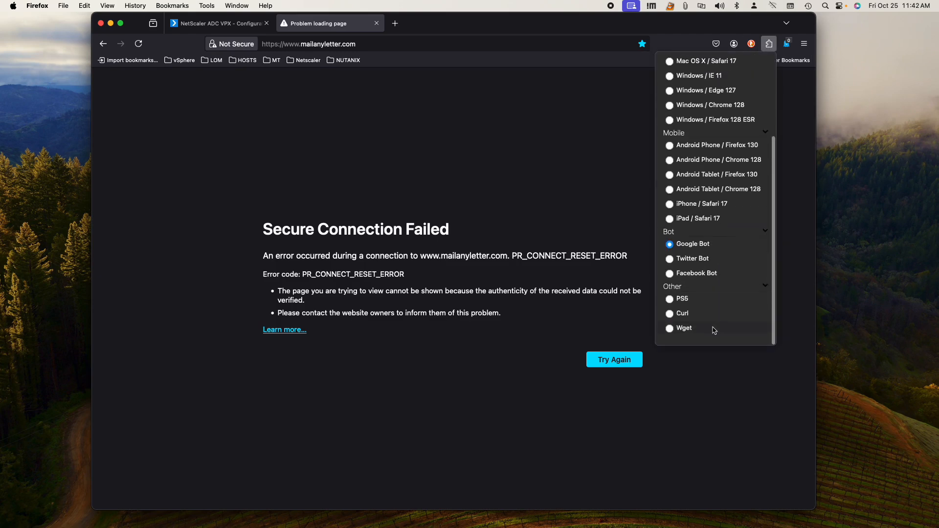
click(669, 264)
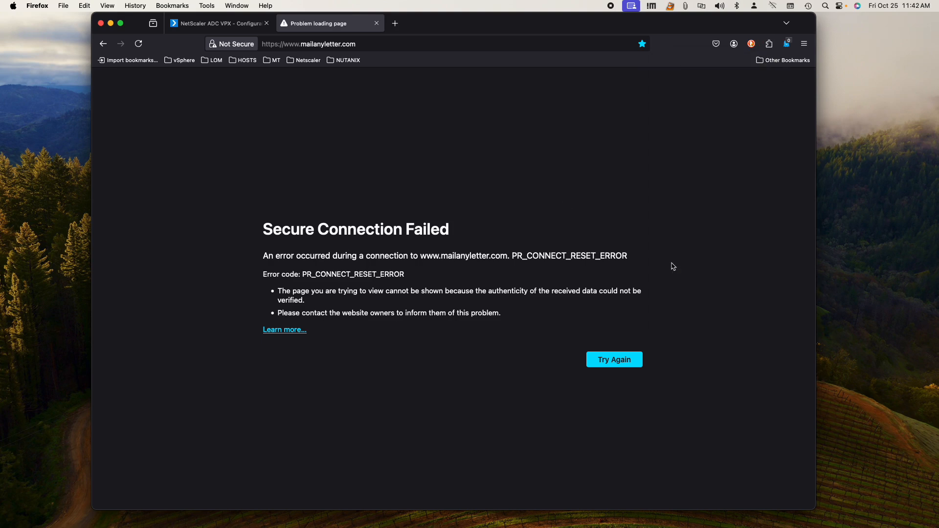
click(140, 46)
Switch the browser's user agent to Facebook Bot for the mailanyletter.com test.
click(769, 44)
click(731, 82)
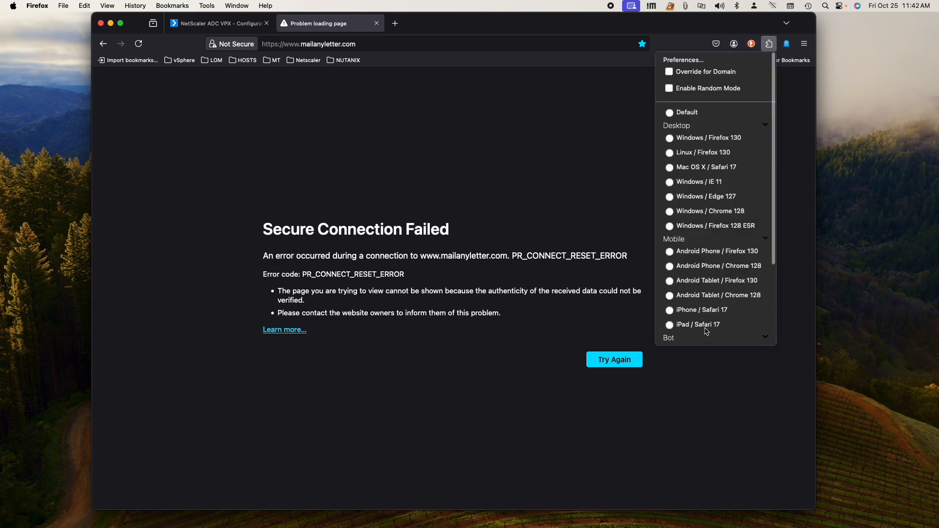
scroll(706, 328, down, 3)
scroll(707, 326, up, 1)
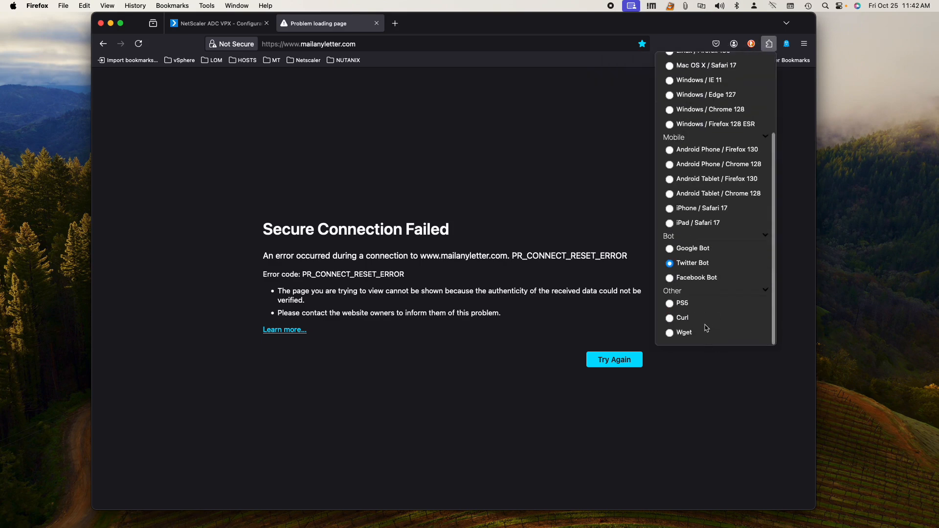
click(695, 279)
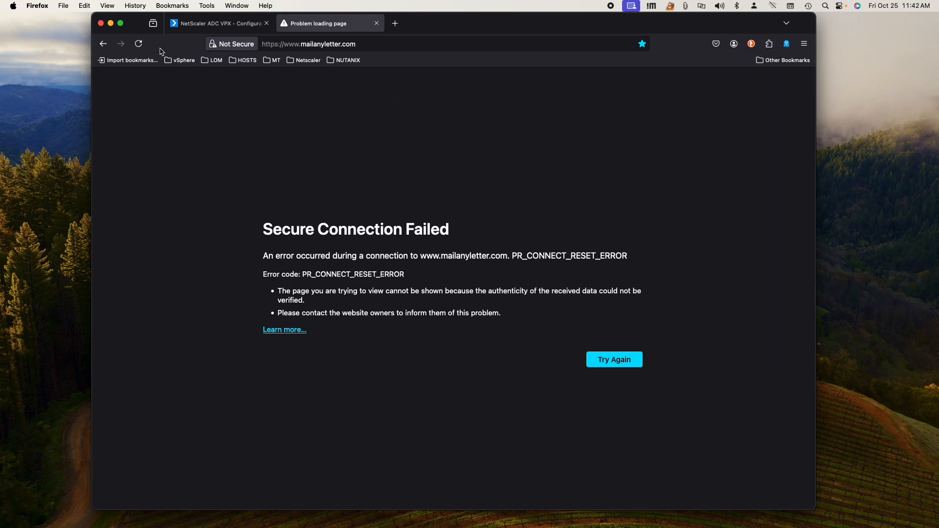
Switch the browser's user agent to Curl and reload mailanyletter.com.
click(769, 44)
click(695, 101)
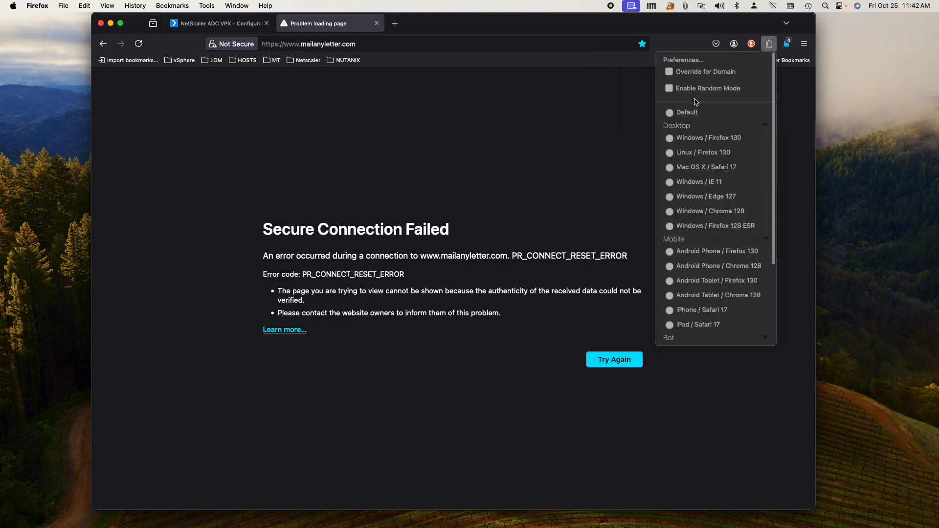
scroll(695, 301, down, 5)
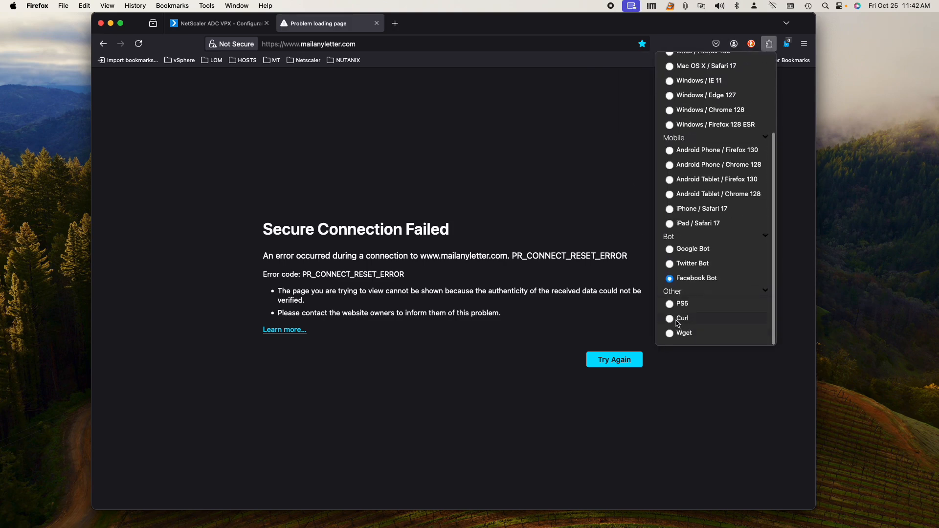
click(669, 318)
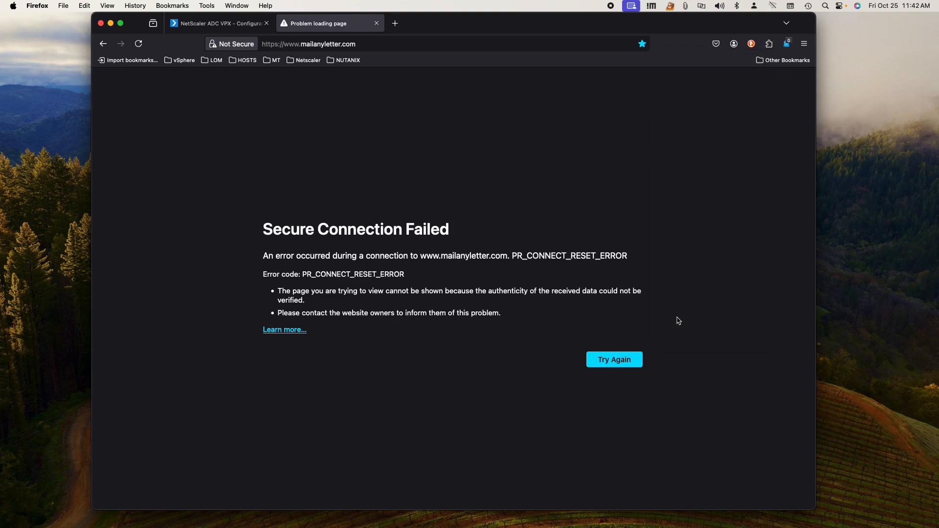
click(139, 45)
Switch the browser's user agent to Mac OS X / Safari 17 and reload mailanyletter.com.
click(769, 43)
click(662, 83)
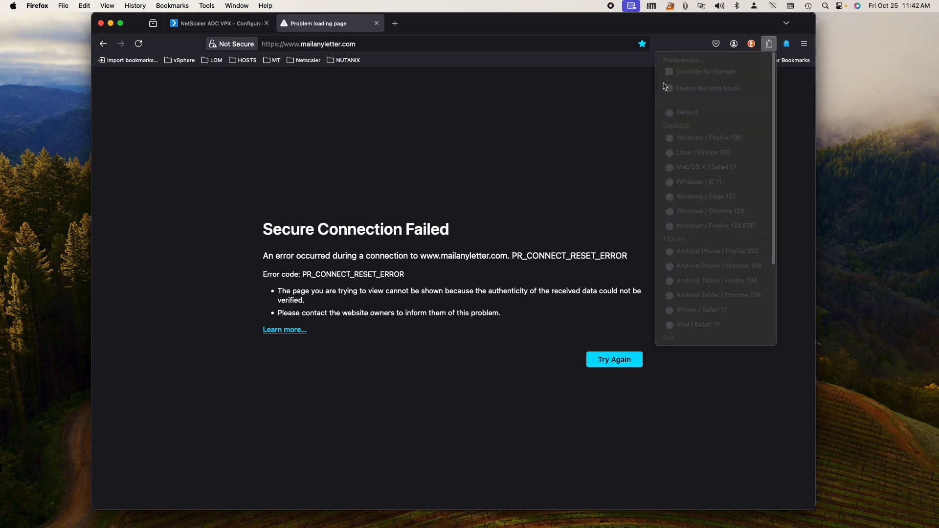
click(687, 169)
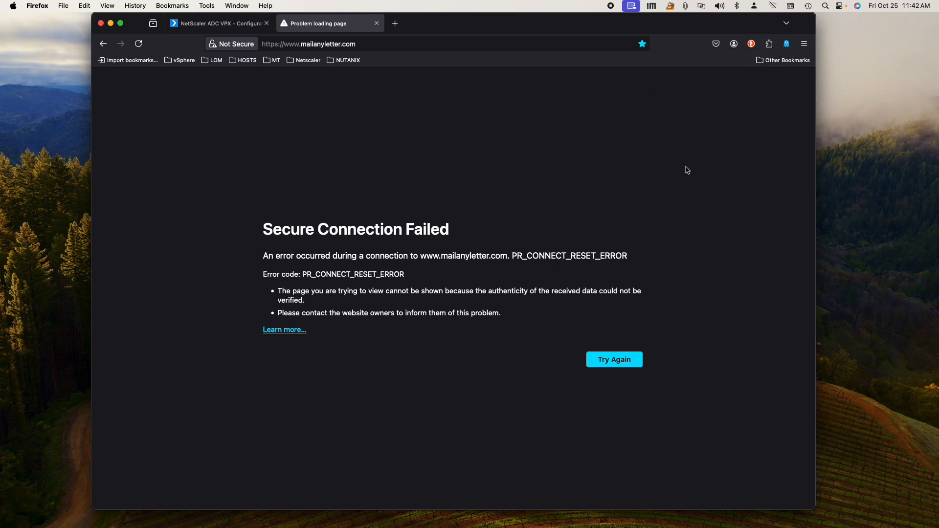
click(138, 44)
Switch the browser's user agent to PS5 and reload mailanyletter.com.
click(769, 44)
click(675, 93)
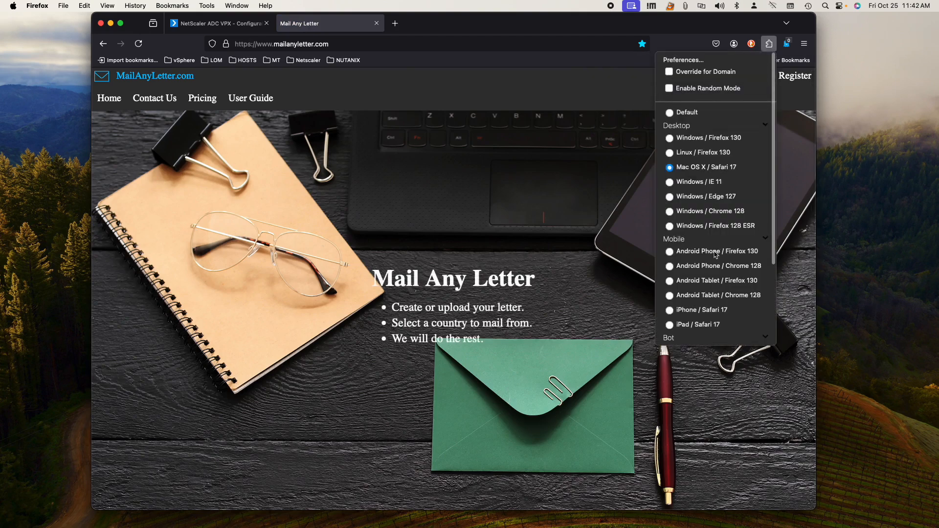
scroll(714, 263, down, 4)
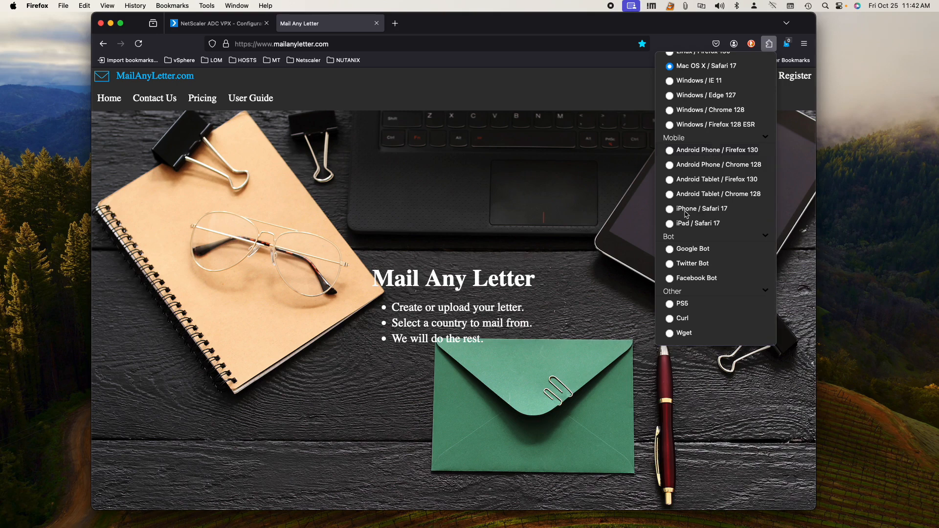
click(670, 304)
click(135, 46)
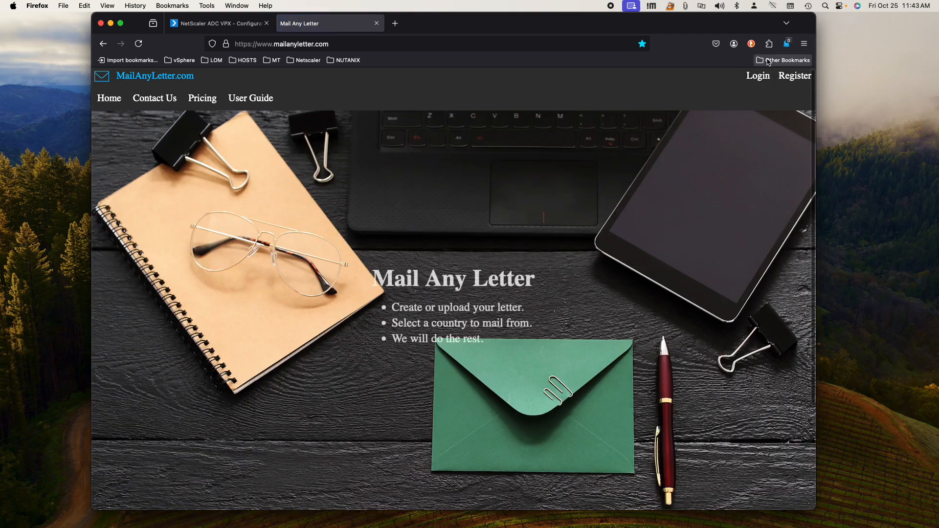
Switch the browser's user agent to Windows / Firefox 130 and reload mailanyletter.com.
click(769, 44)
click(695, 102)
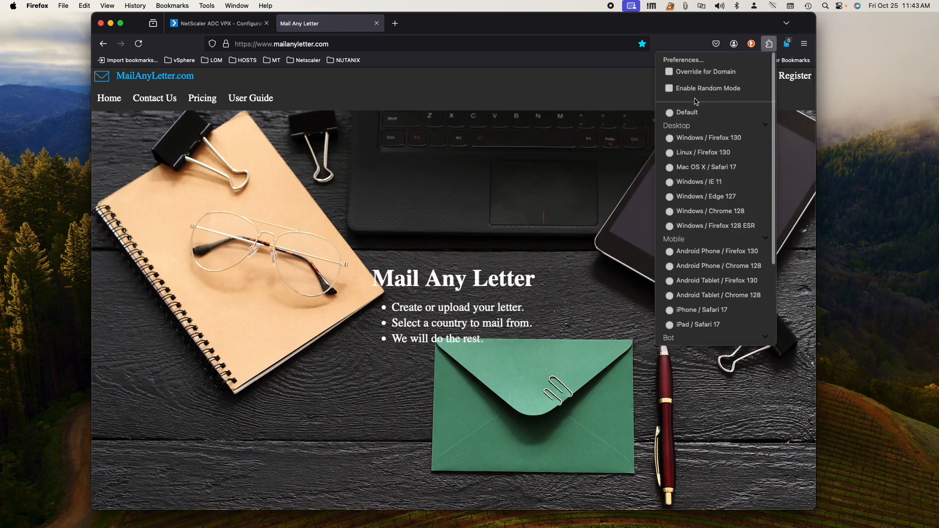
scroll(695, 294, down, 5)
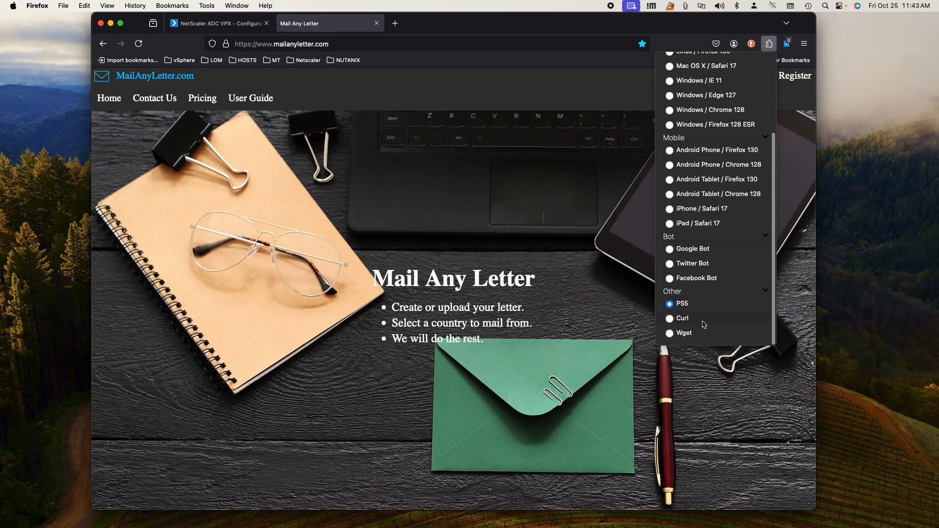
scroll(701, 279, up, 5)
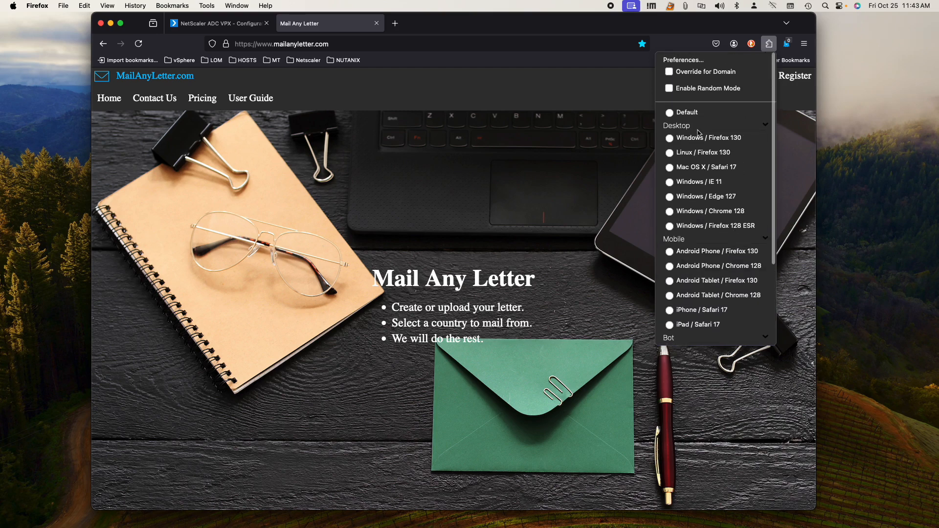
click(670, 138)
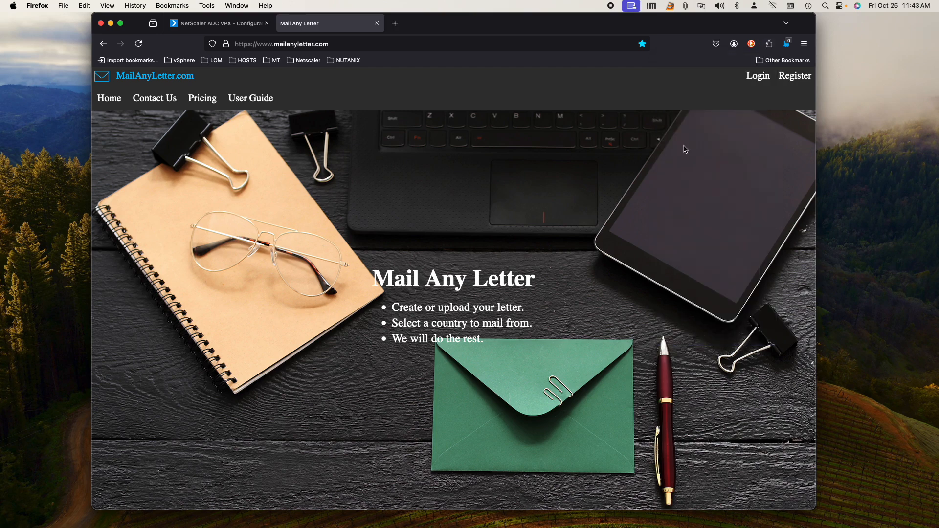
click(139, 43)
Return to the NetScaler configuration and review the expression and bot profile of bot_blockall_policy under Bot Policies.
click(220, 23)
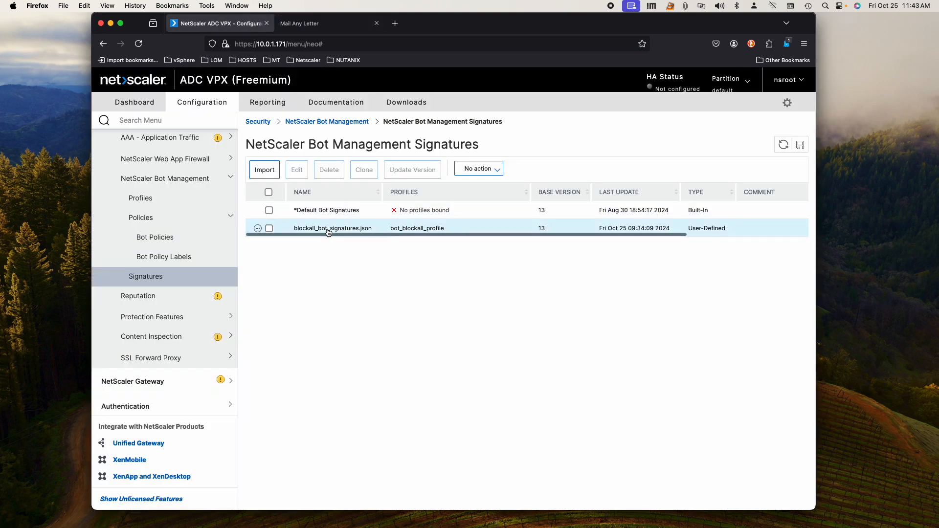
scroll(154, 185, up, 1)
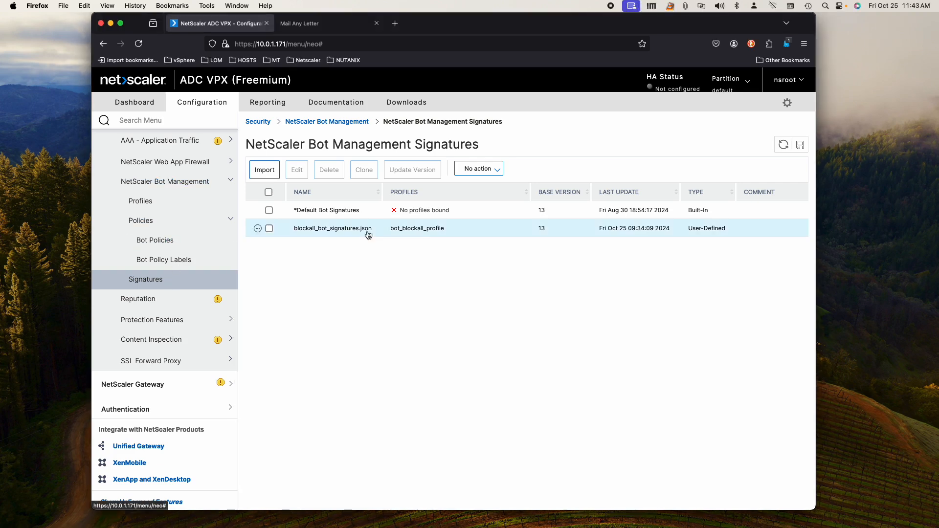
click(172, 240)
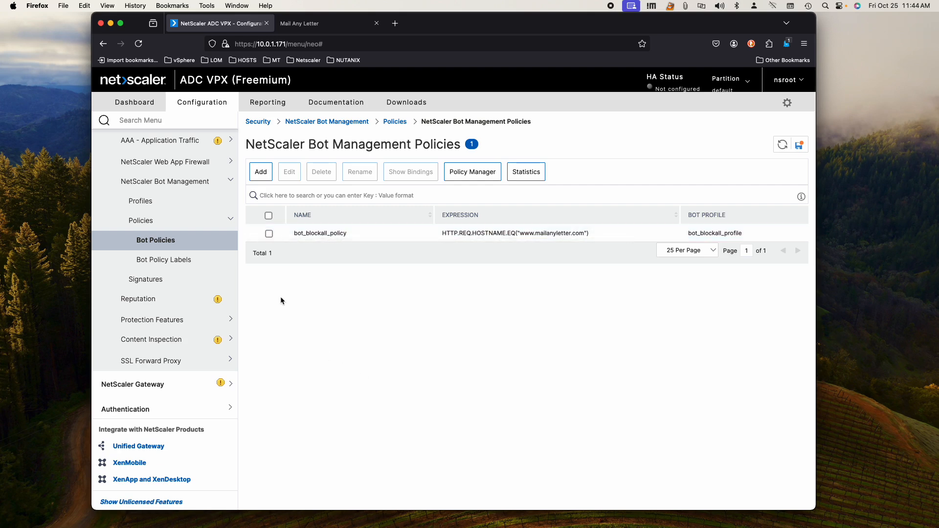
right_click(259, 234)
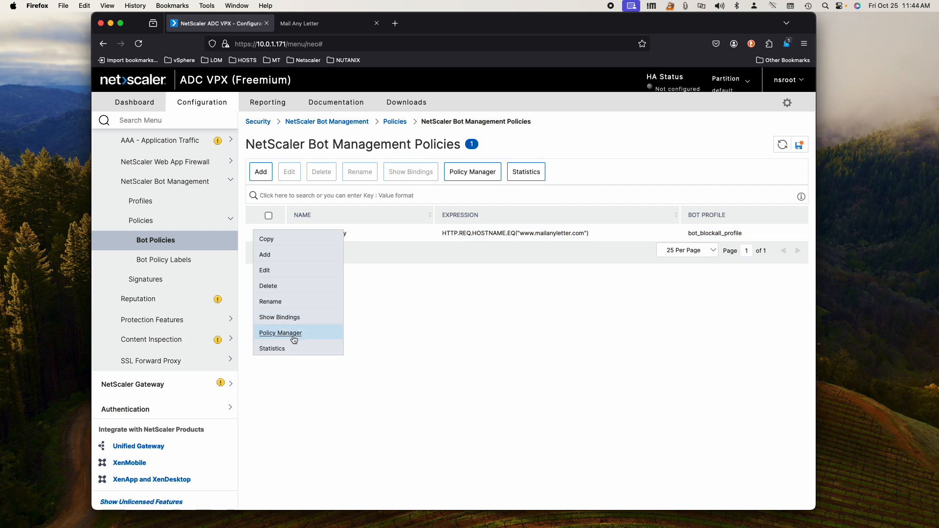
click(528, 292)
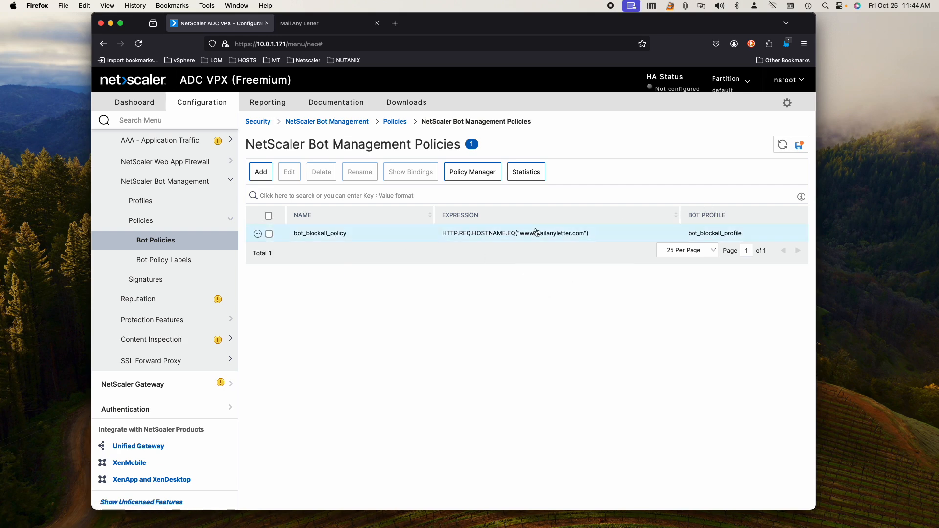
click(682, 197)
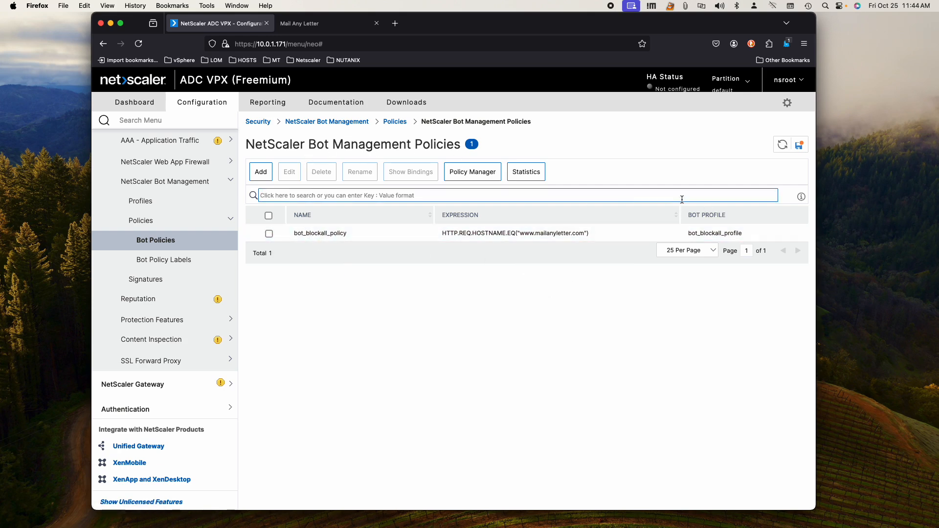